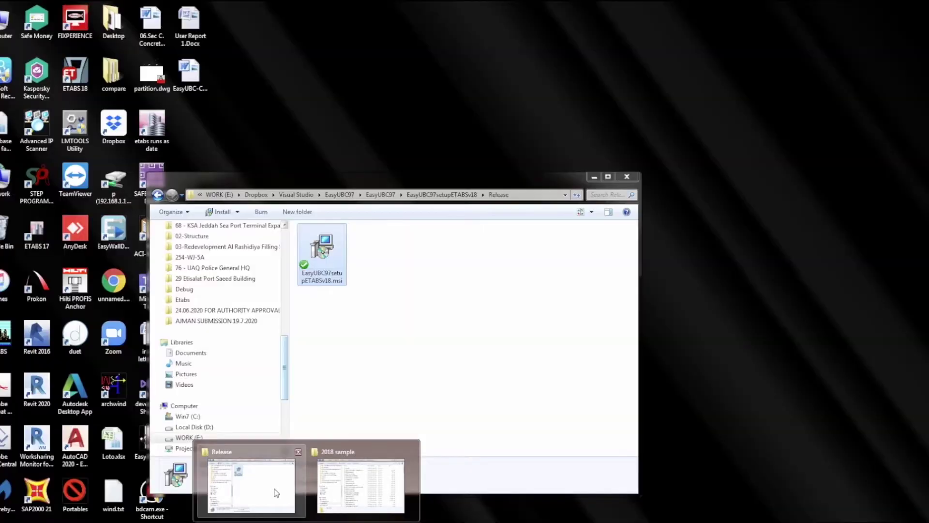
Show the Release folder containing EasyUBC97setupETABSv18.msi in front of ETABS.
click(281, 501)
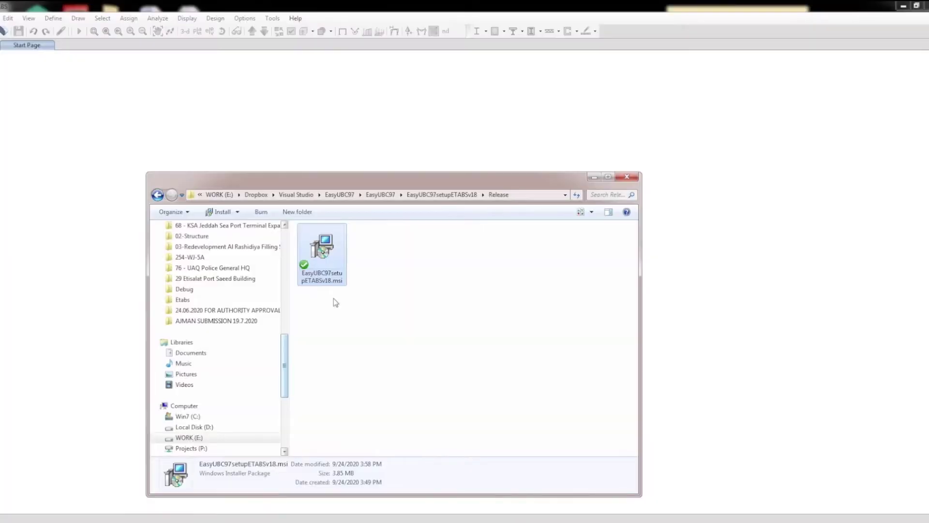
Install EasyUBC97 for ETABS v18 from EasyUBC97setupETABSv18.msi into the default folder.
double_click(322, 250)
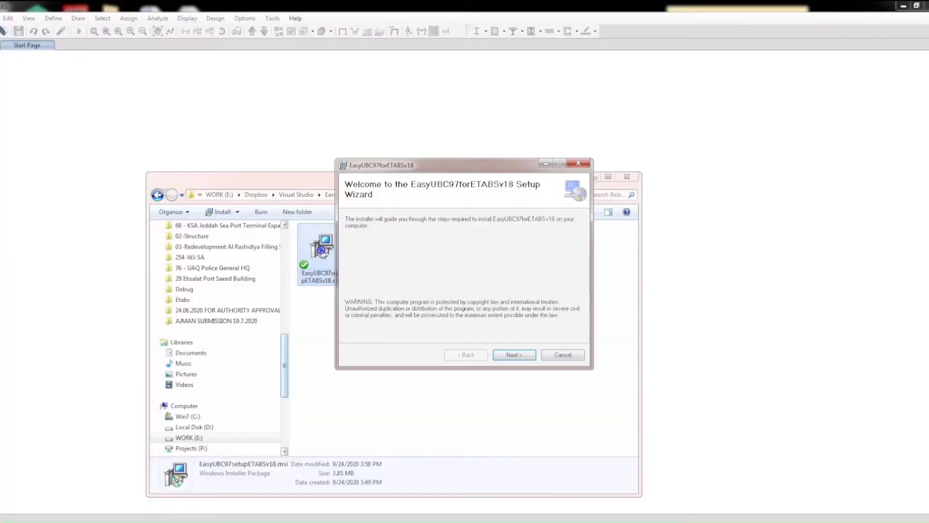
click(528, 358)
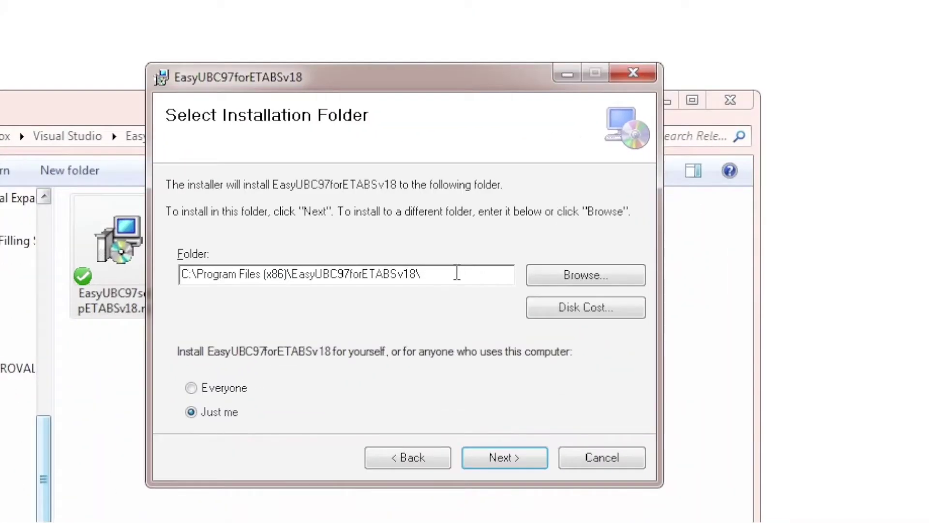
drag(457, 274, 180, 274)
key(ctrl+c)
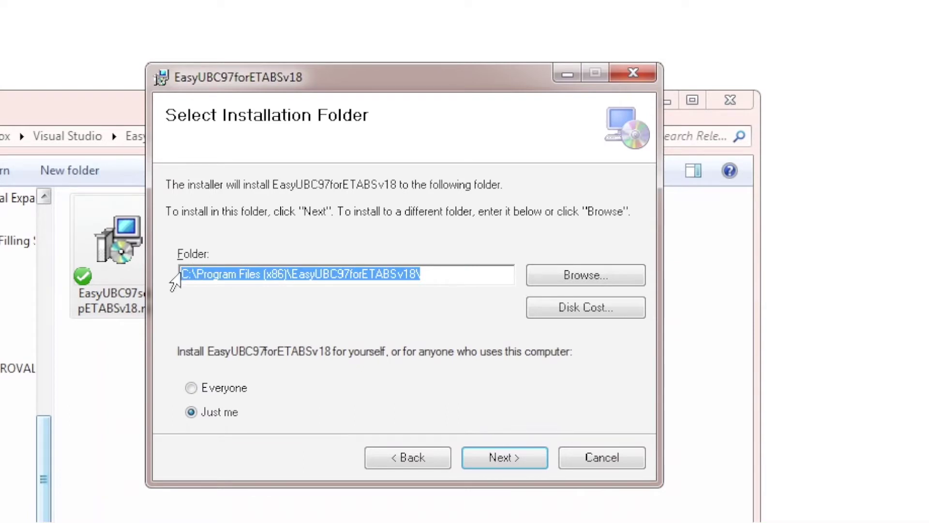
click(530, 458)
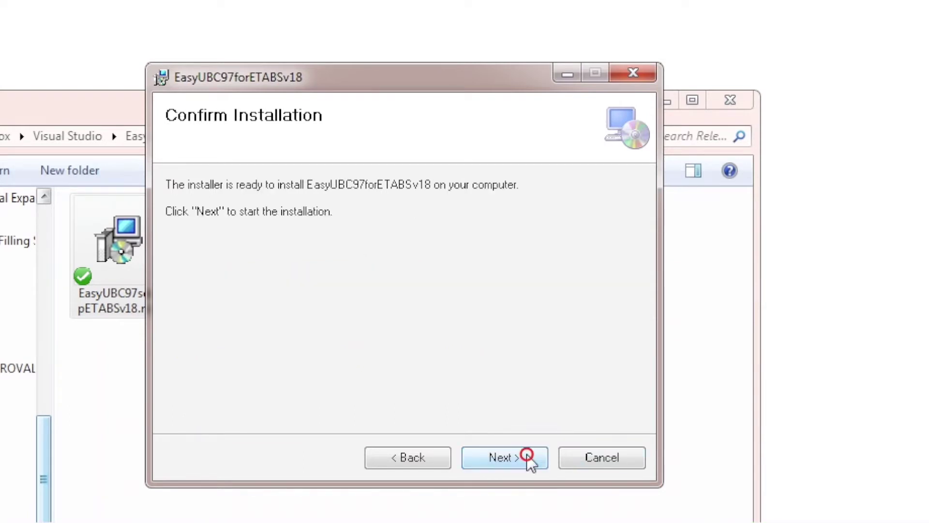
click(530, 457)
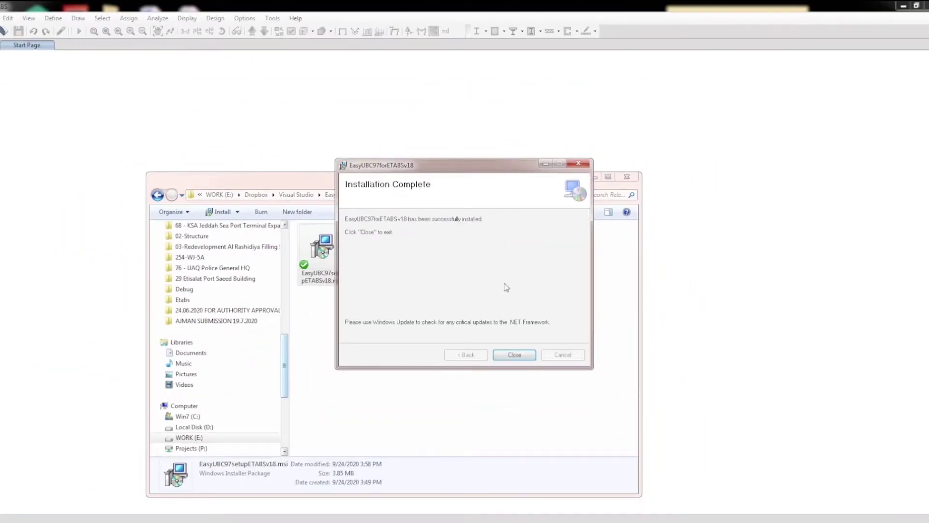
click(508, 352)
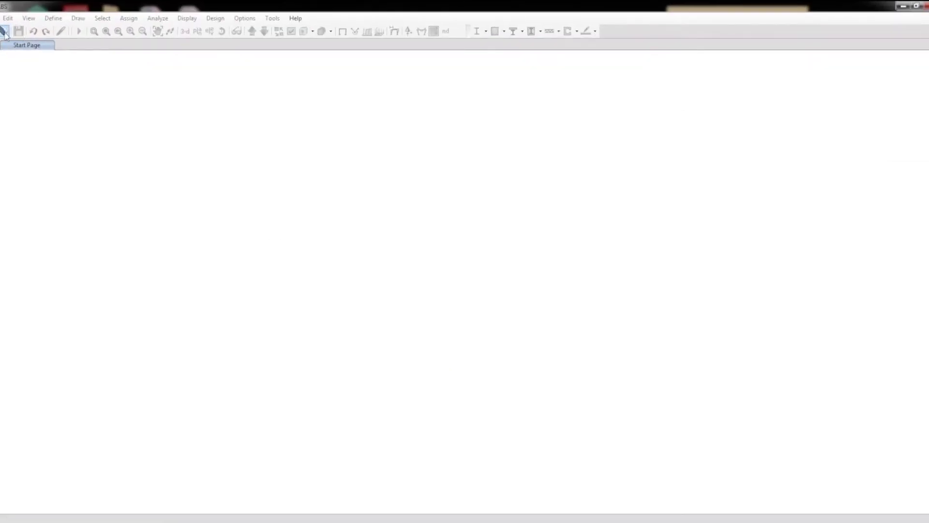
Open the 2018-sample1 EDB model from the 2018 sample folder.
click(6, 34)
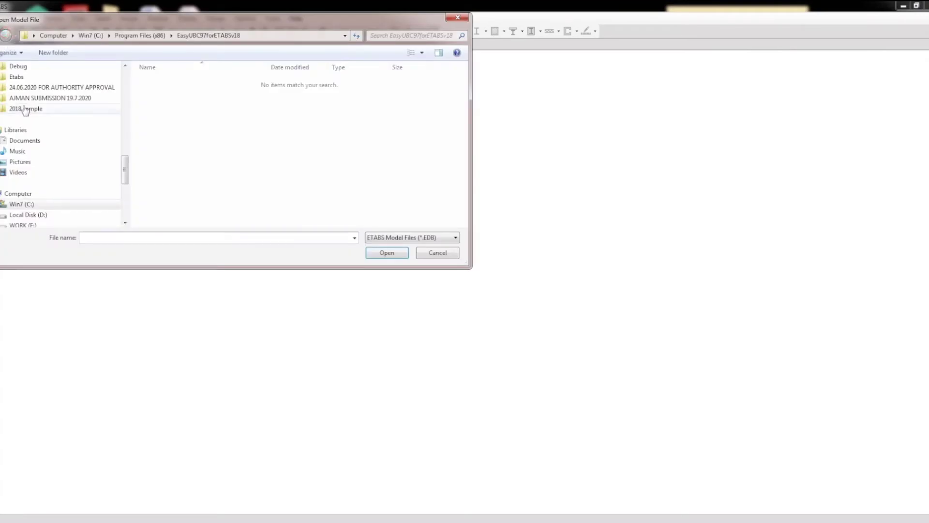
click(26, 109)
double_click(160, 116)
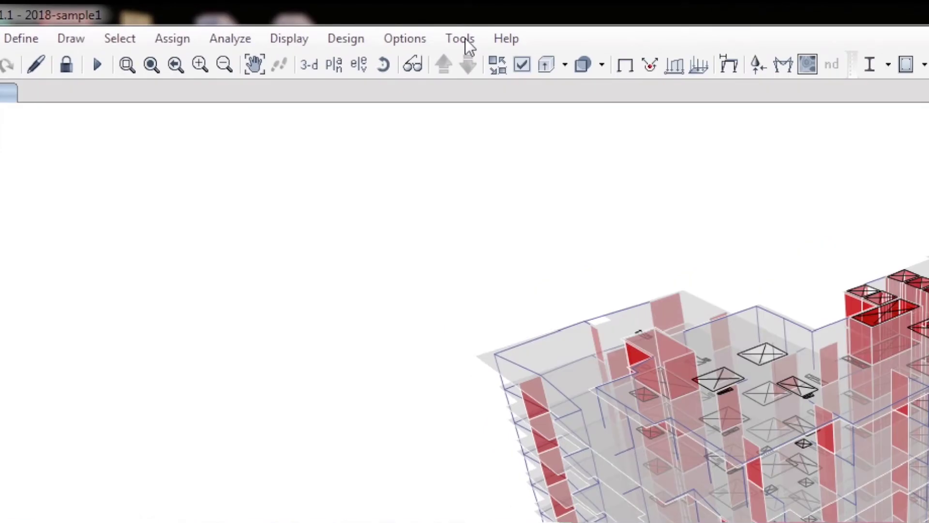
click(274, 22)
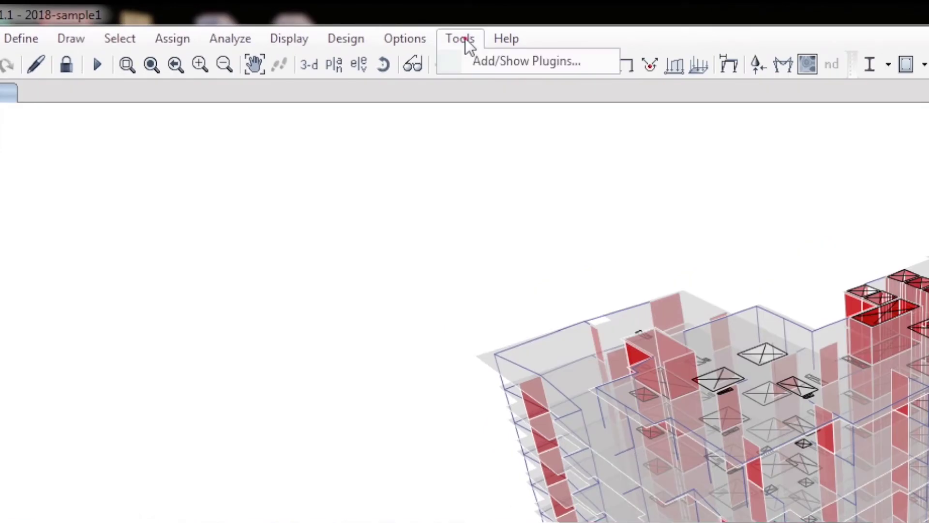
Register EasyUBC97.dll from its install folder as the myEasyUBC97 plugin.
click(479, 62)
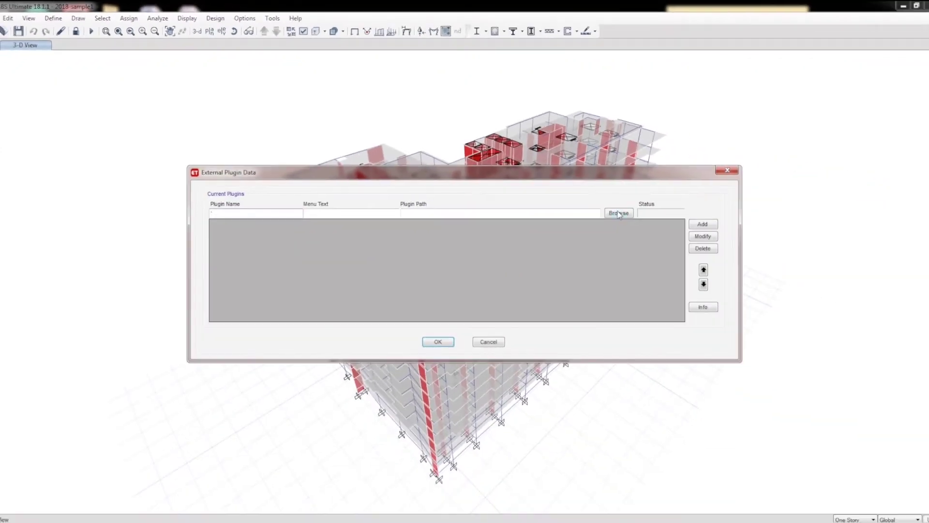
click(618, 211)
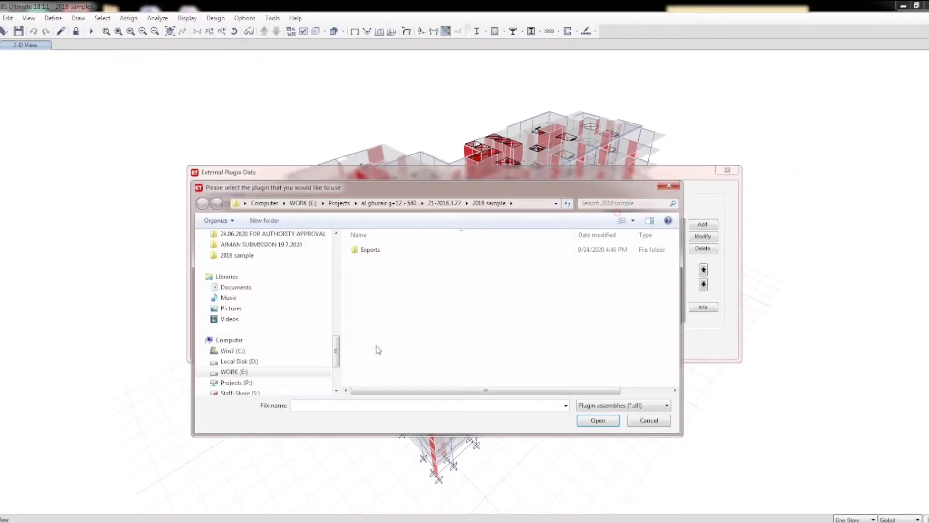
key(ctrl+v)
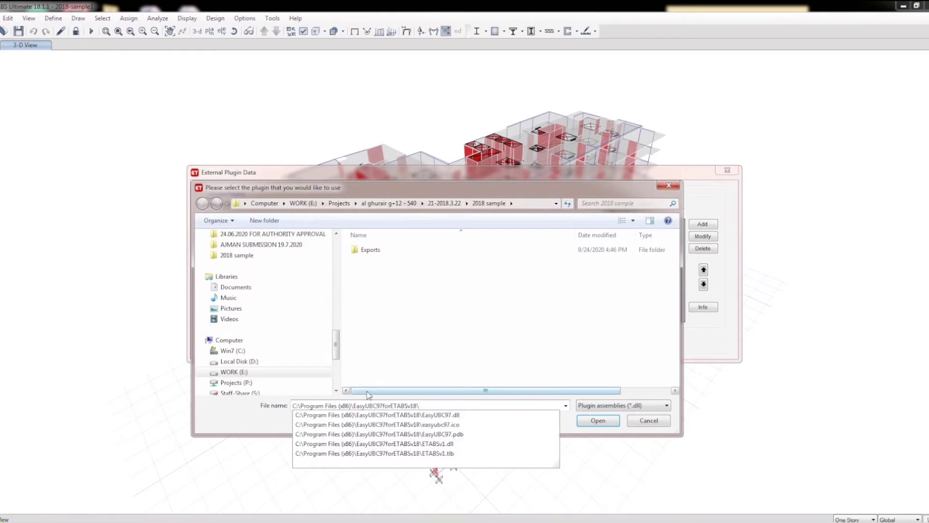
key(Return)
double_click(373, 250)
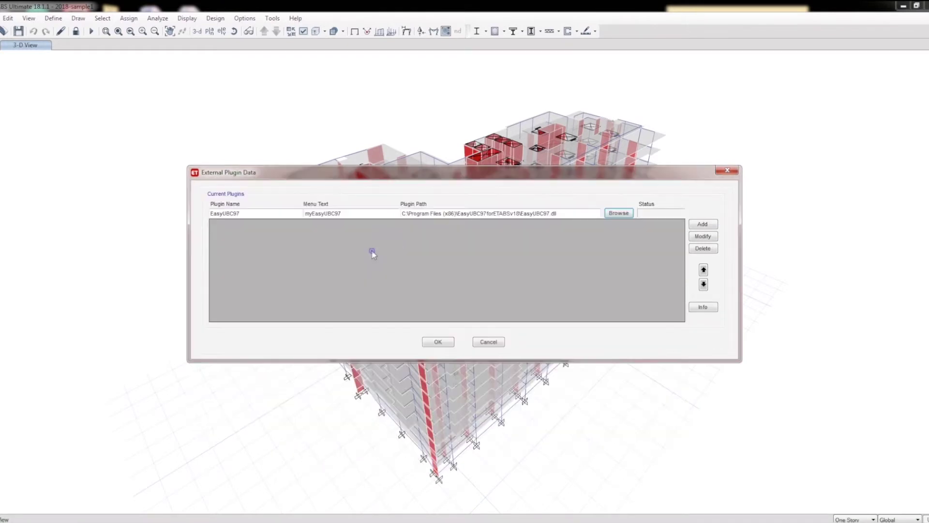
click(704, 225)
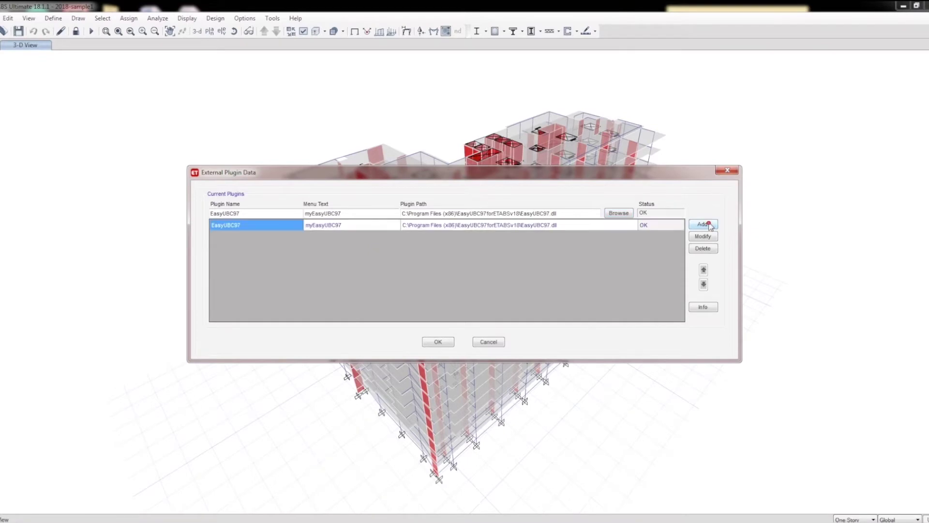
key(Return)
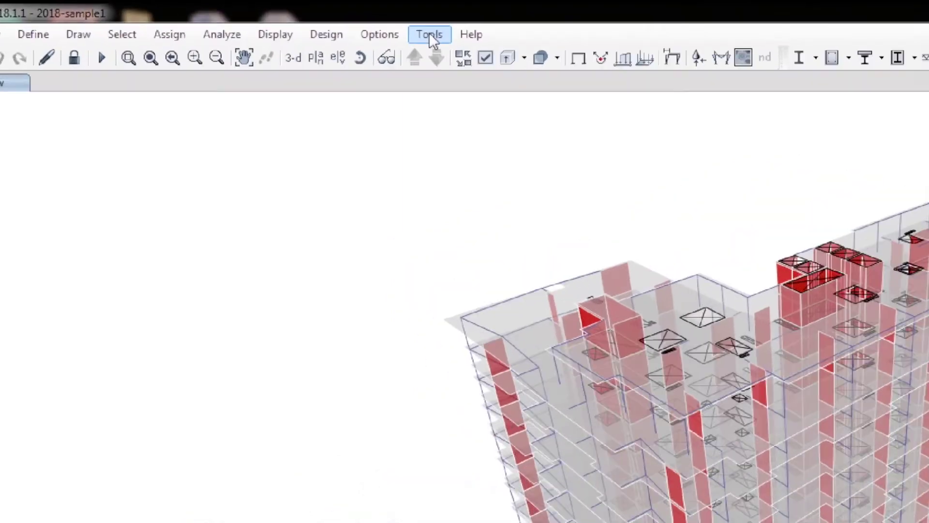
click(273, 20)
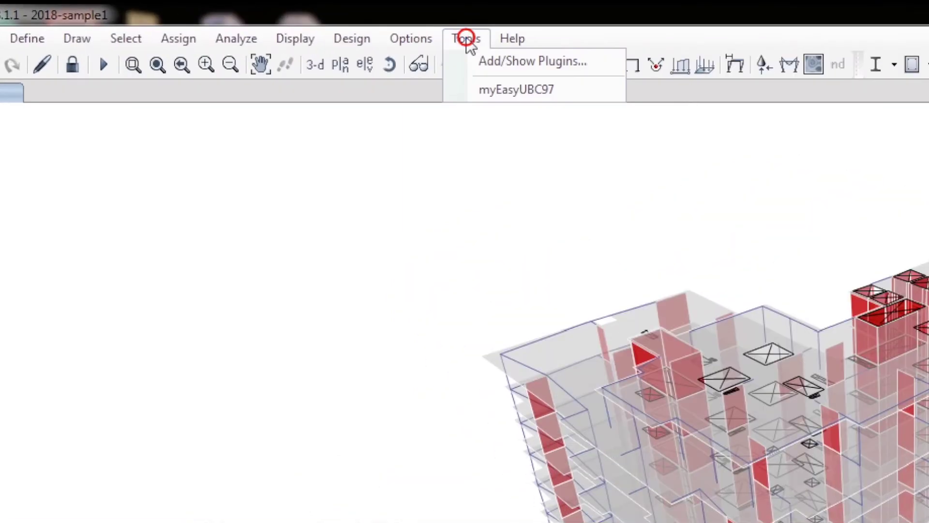
Run myEasyUBC97, accept the plugin warning, and center its window on screen.
click(516, 88)
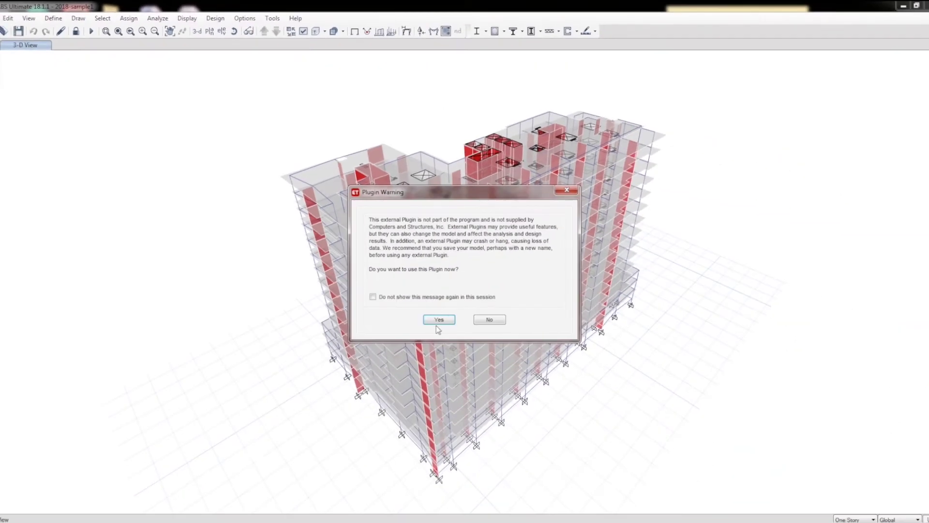
click(439, 320)
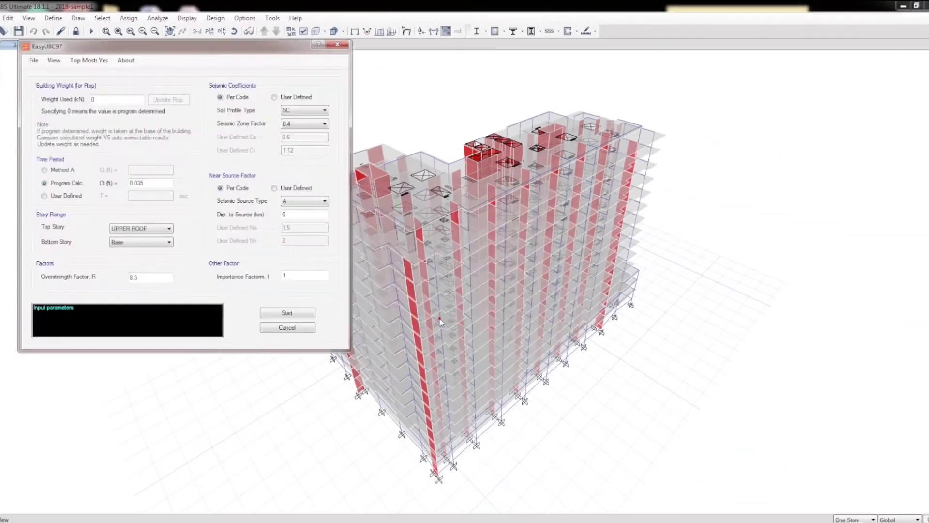
mouse_move(237, 50)
mouse_down()
mouse_move(500, 109)
mouse_move(510, 129)
mouse_up()
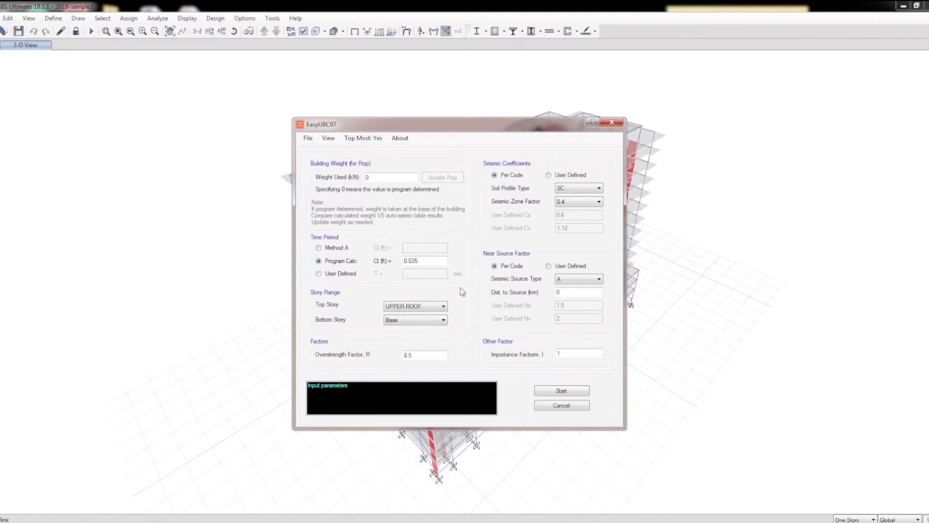
click(594, 203)
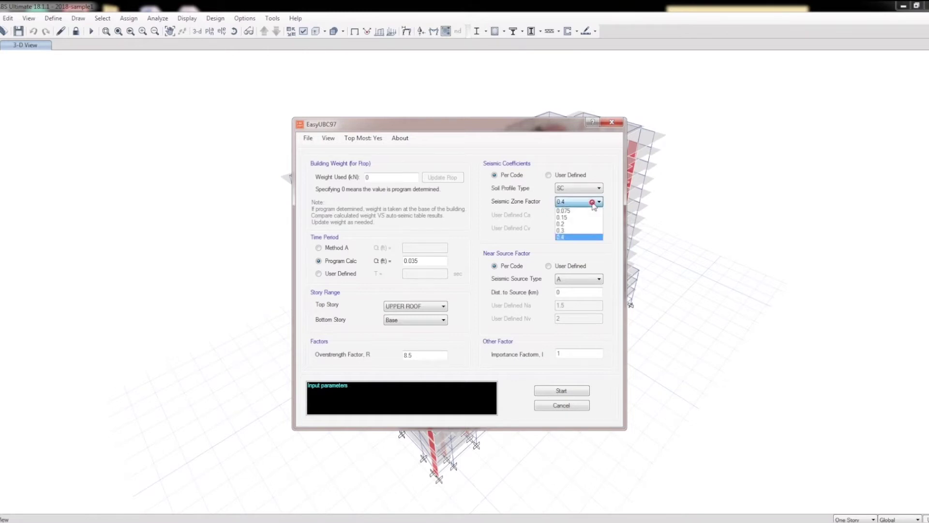
Use zone factor 0.2, Ct 0.02, R 4.5, giving period 1.464 and coefficient 0.043597.
click(573, 227)
click(430, 262)
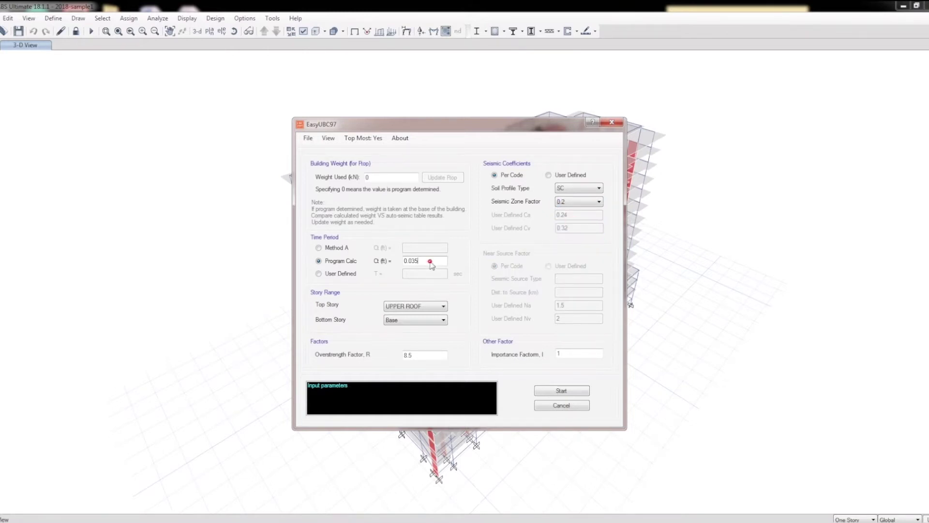
key(BackSpace)
text(2)
key(BackSpace)
text(.5)
text(2)
click(563, 392)
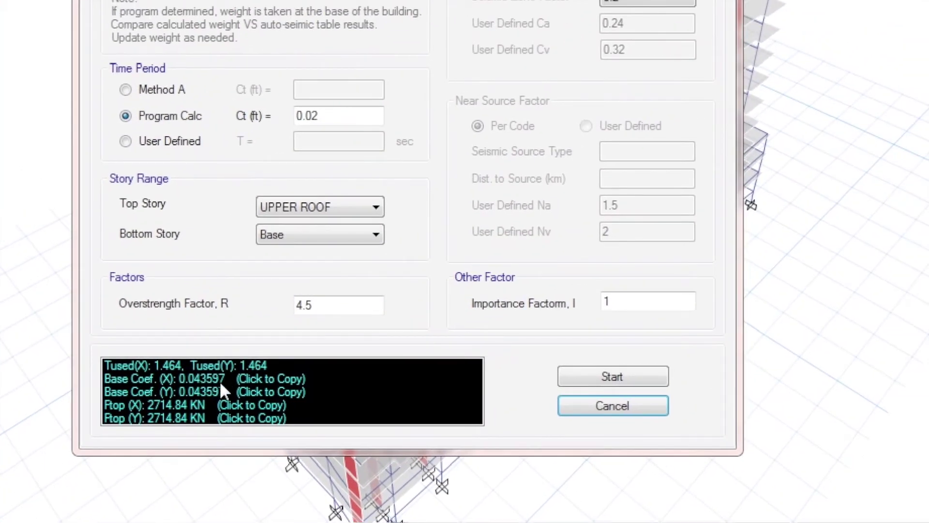
click(222, 383)
Copy the Ftop (X) value 2714.84 kN and move the EasyUBC97 window aside.
click(451, 198)
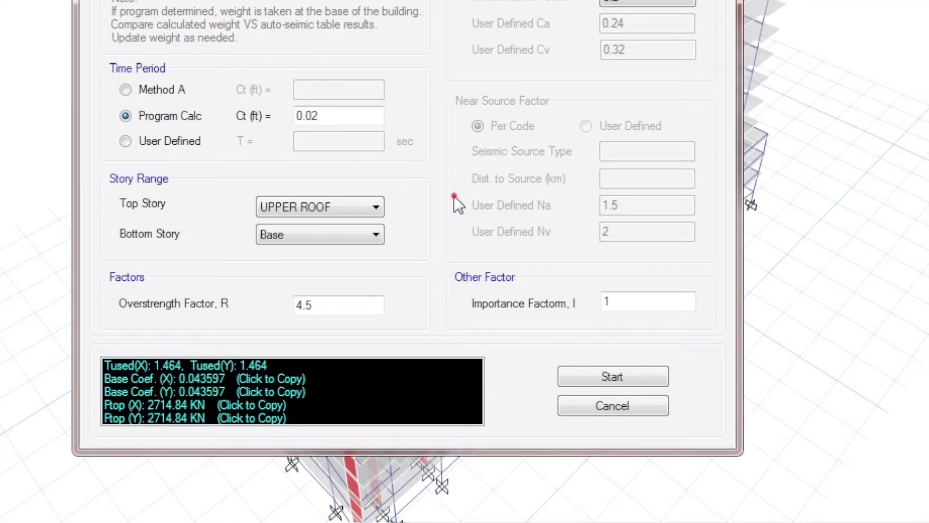
click(196, 405)
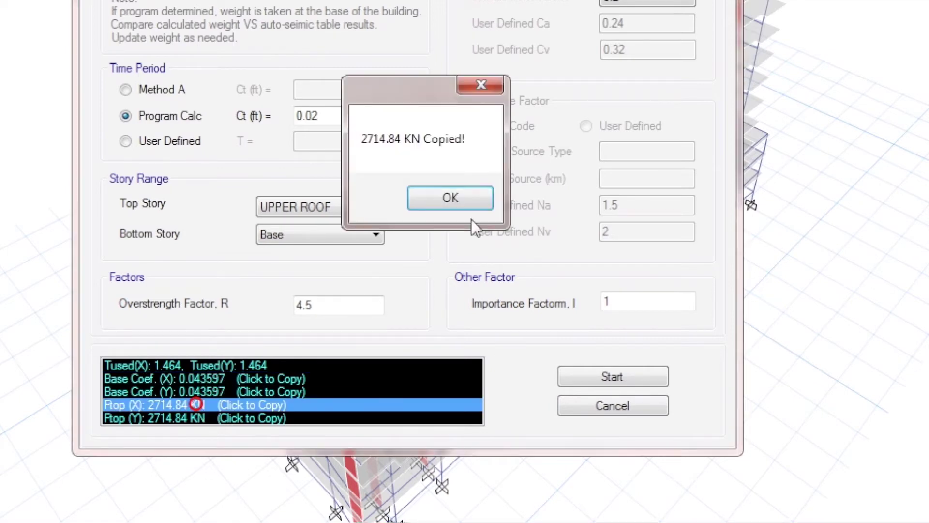
click(442, 197)
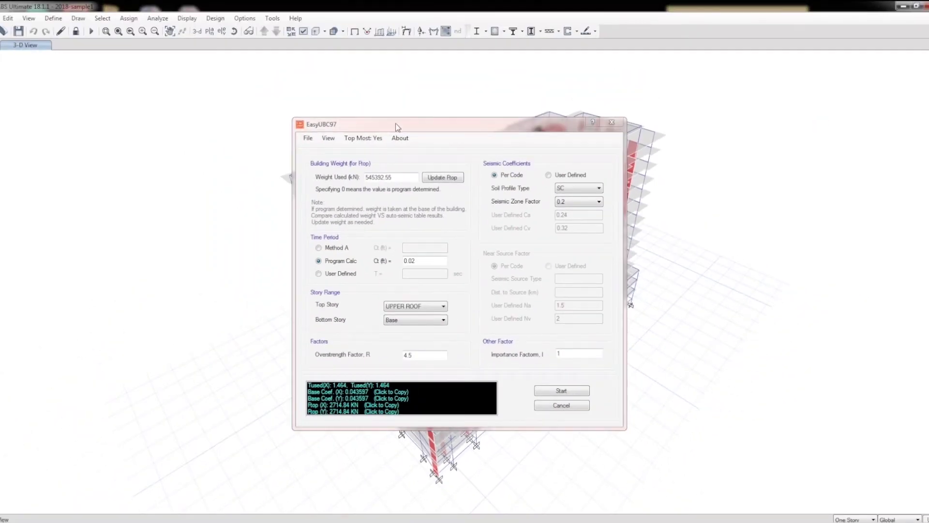
mouse_move(396, 122)
mouse_down()
mouse_move(470, 117)
mouse_move(711, 201)
mouse_up()
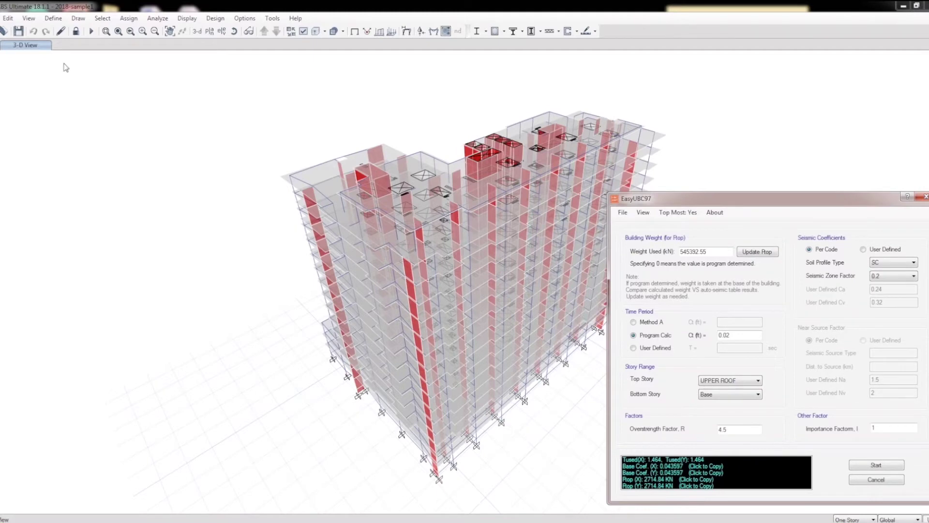
Unlock the model, deleting its analysis results, and open Define > Load Patterns.
click(77, 34)
click(76, 34)
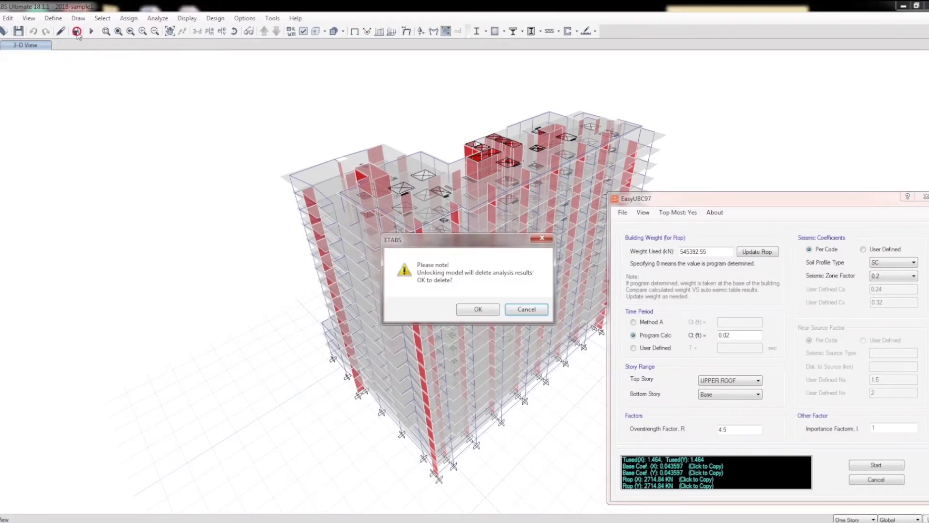
click(466, 307)
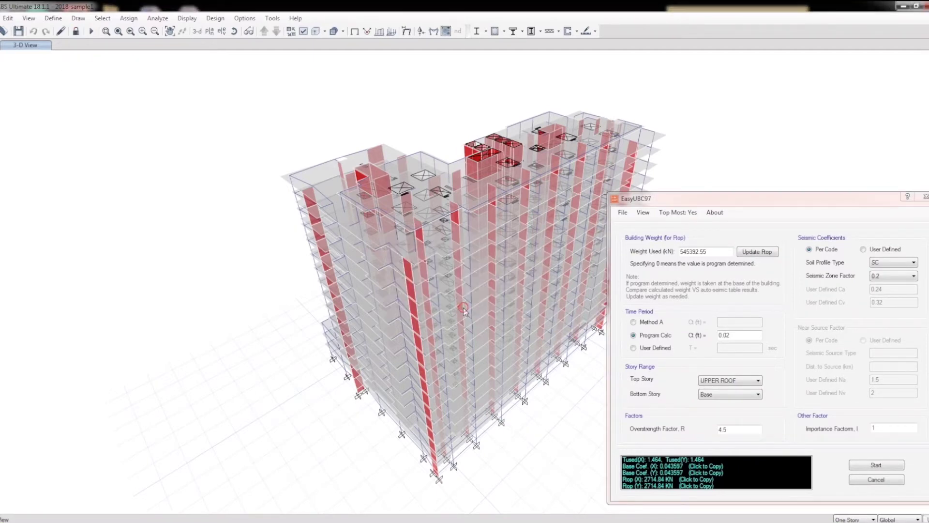
click(53, 18)
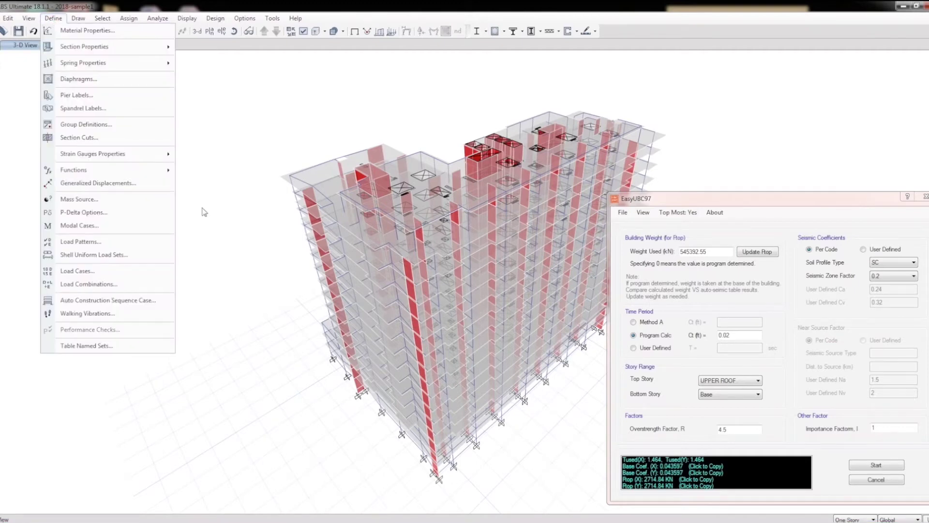
click(102, 242)
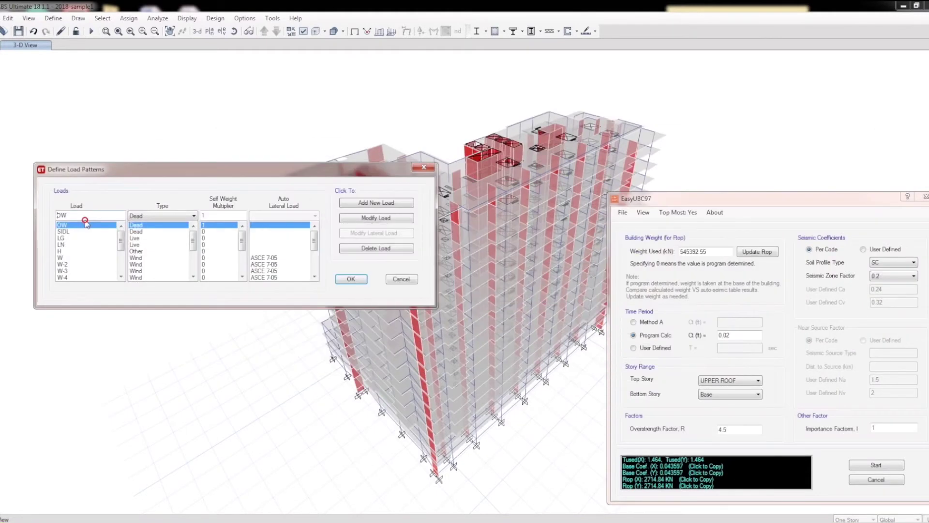
Add a Seismic load pattern named EX using User Coefficient auto lateral load.
key(BackSpace)
key(BackSpace)
text(EX)
click(154, 215)
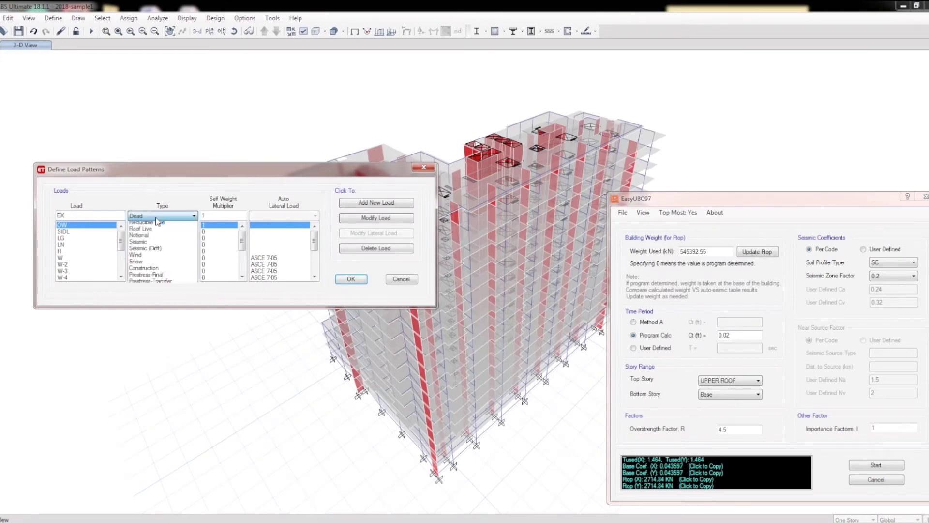
click(141, 265)
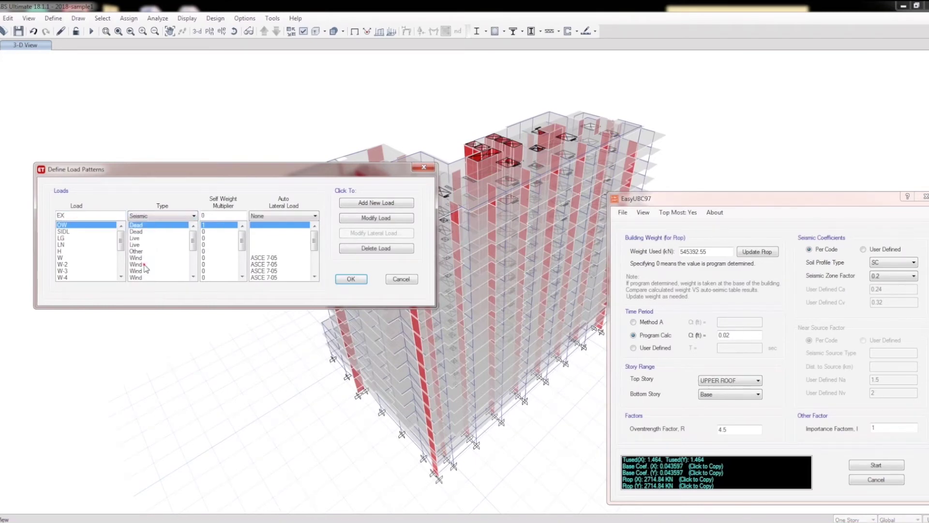
click(290, 217)
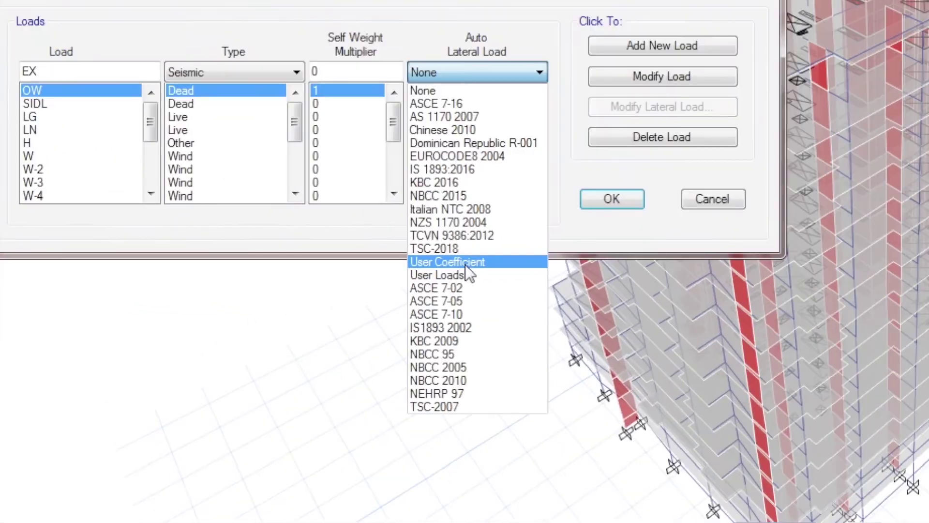
click(466, 266)
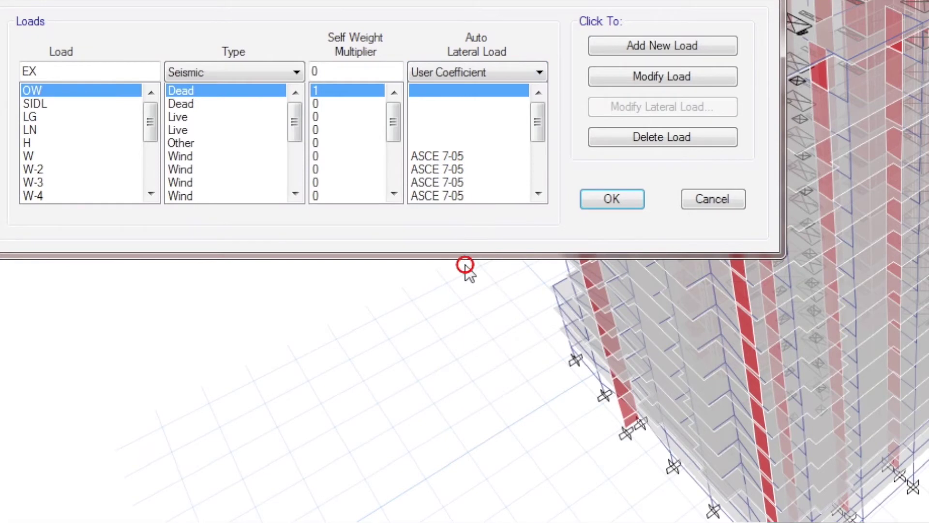
click(632, 53)
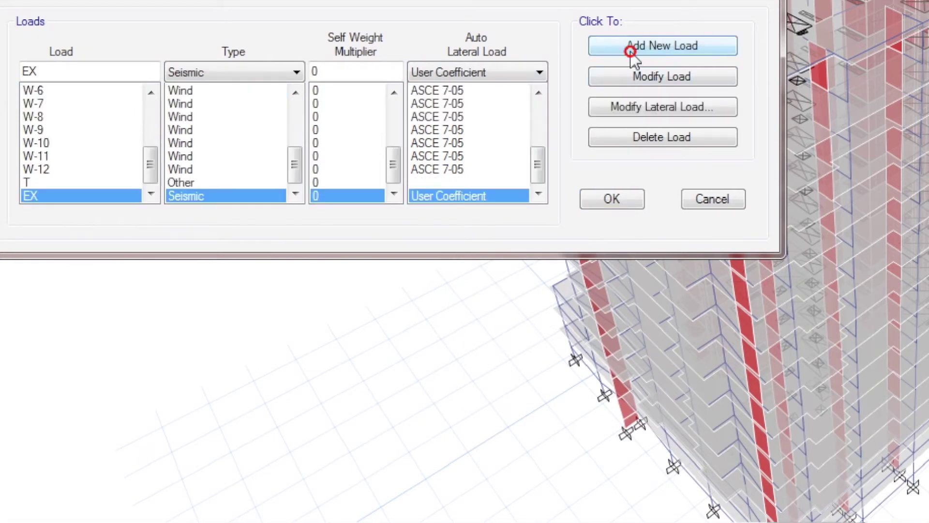
Limit EX to X direction without eccentricity, with base shear coefficient 0.043597.
click(635, 103)
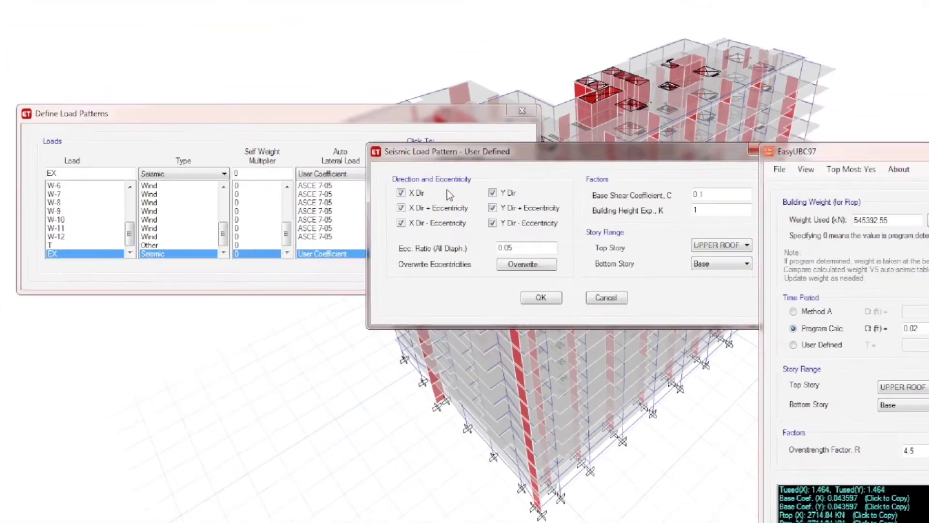
drag(431, 202, 182, 224)
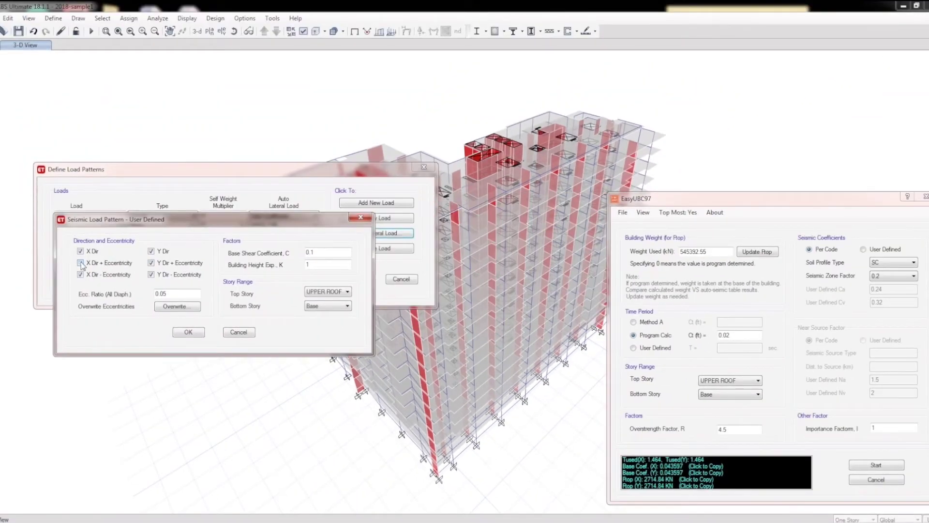
click(80, 263)
click(151, 274)
click(151, 263)
double_click(331, 252)
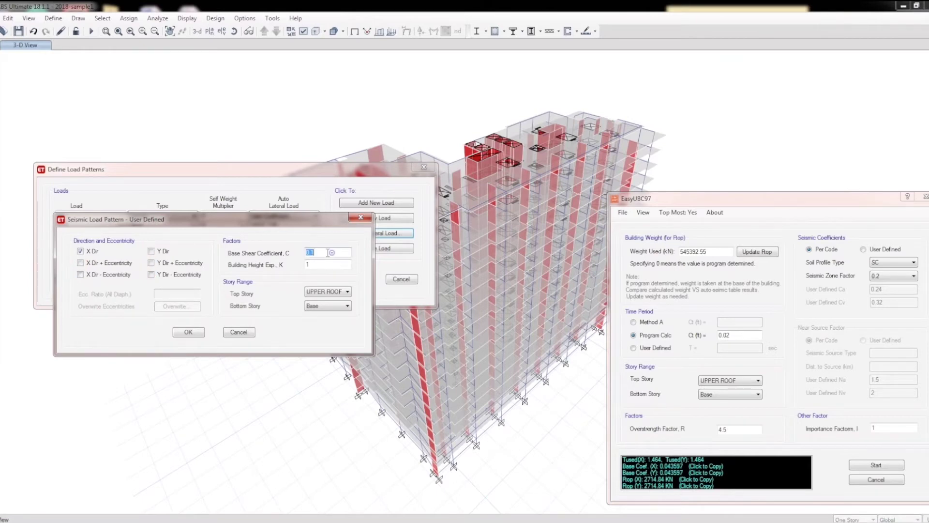
key(ctrl+v)
click(188, 332)
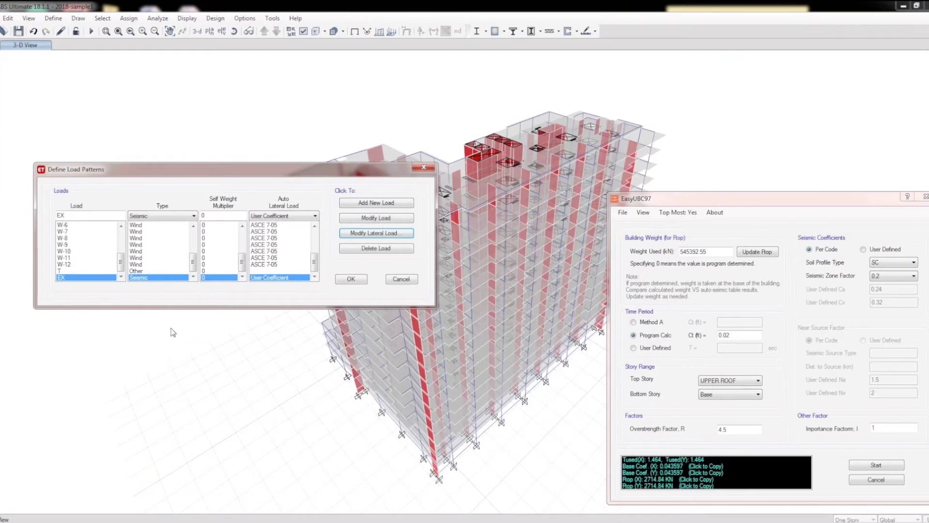
Add load pattern EY, uncheck every option except Y Dir, and paste C = 0.043597.
click(61, 216)
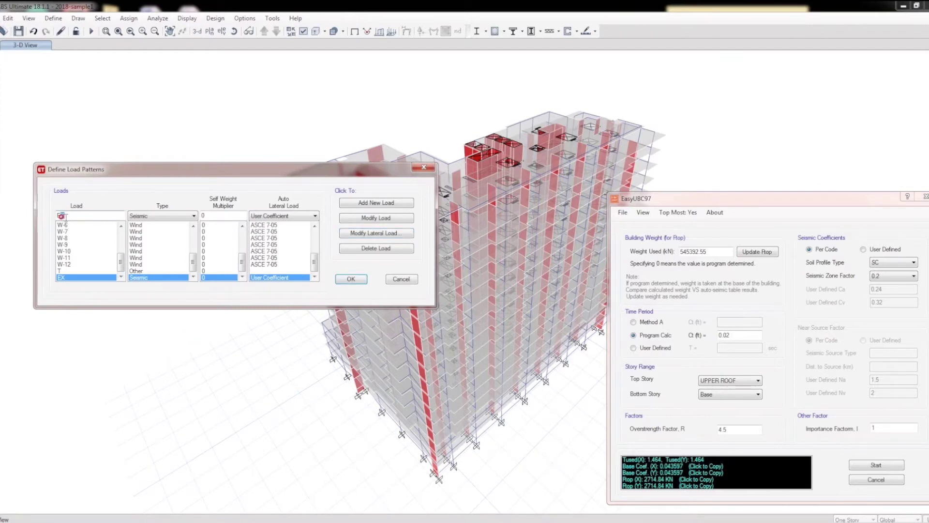
text(EY)
click(377, 204)
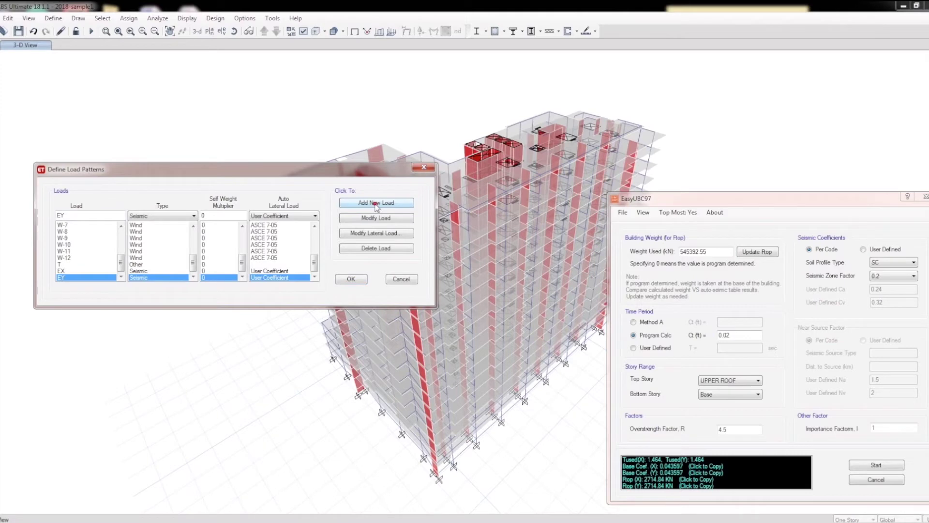
click(359, 233)
click(331, 230)
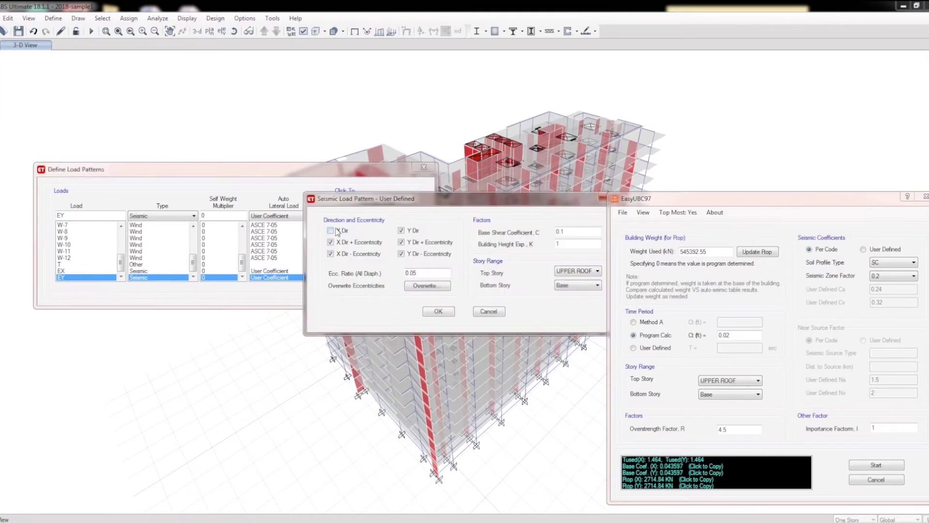
click(331, 253)
click(404, 241)
drag(489, 199, 310, 186)
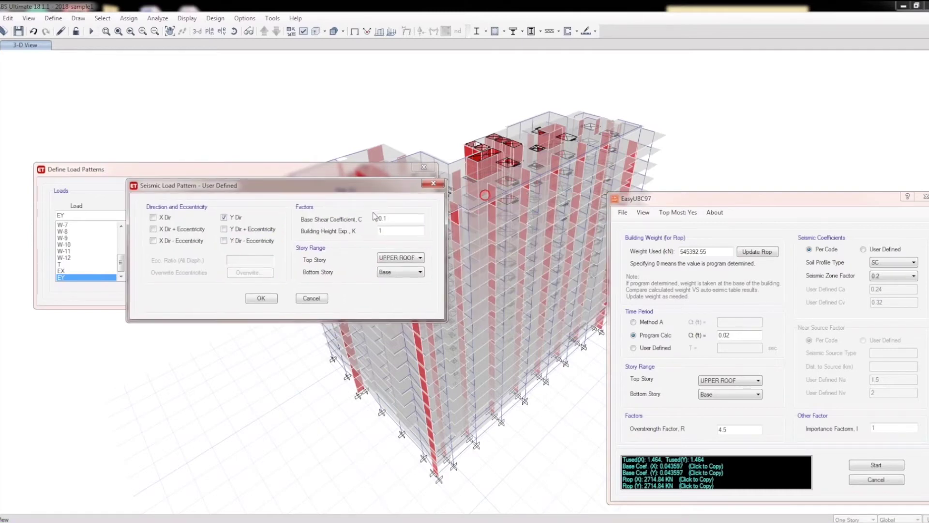
double_click(398, 218)
key(ctrl+v)
click(260, 297)
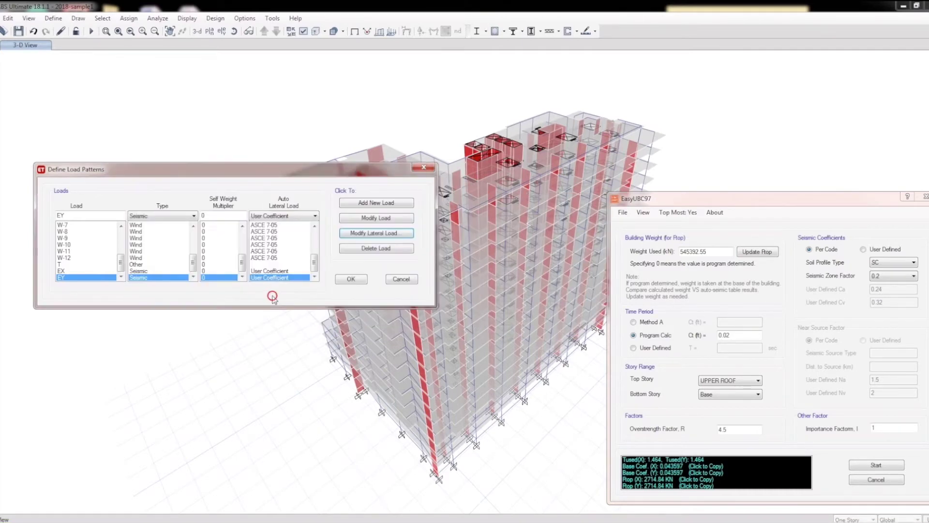
Add EXA (X plus eccentricity, coefficient 0.043597) and EXB as user-coefficient seismic patterns.
click(79, 216)
text(XA)
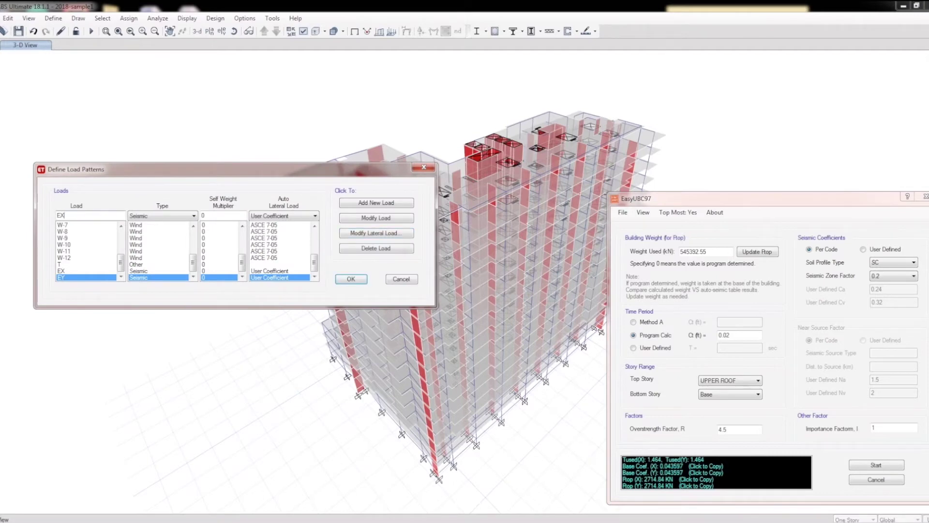
click(376, 233)
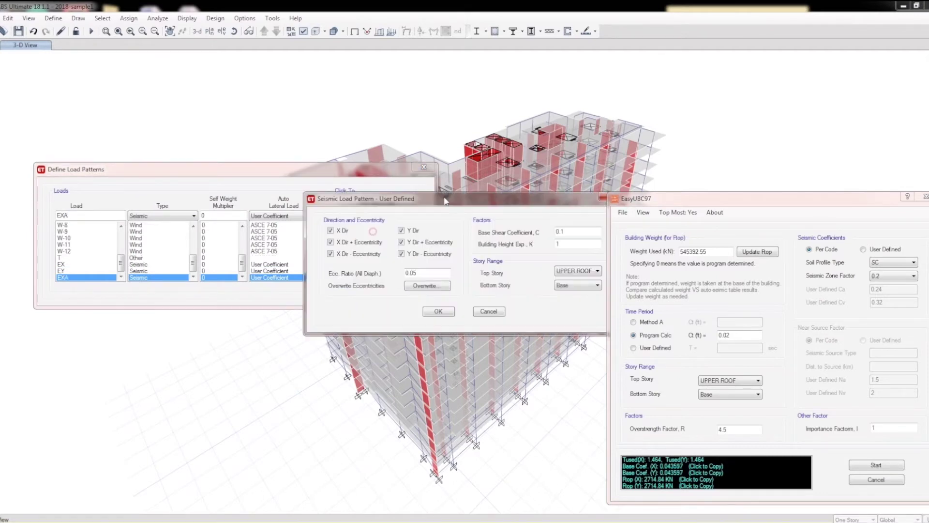
click(353, 231)
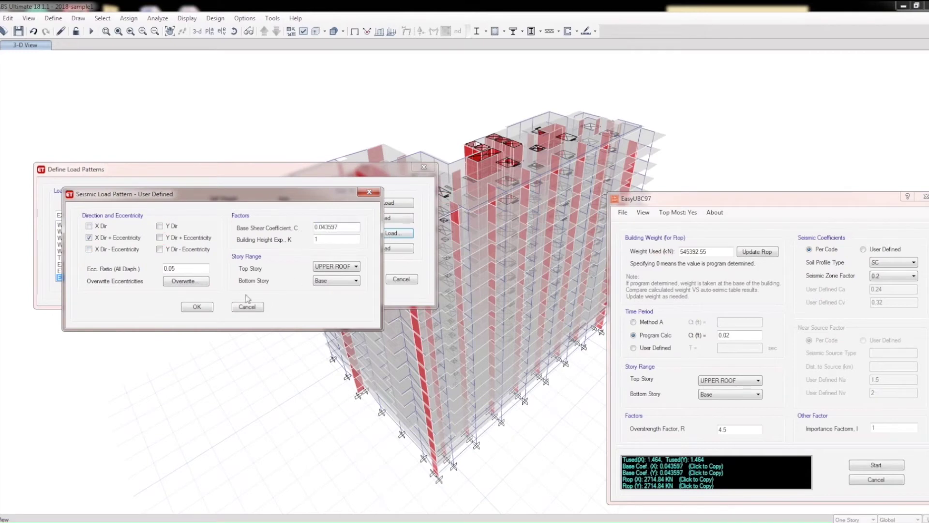
key(ctrl+v)
click(196, 306)
key(BackSpace)
text(B)
click(376, 203)
click(377, 233)
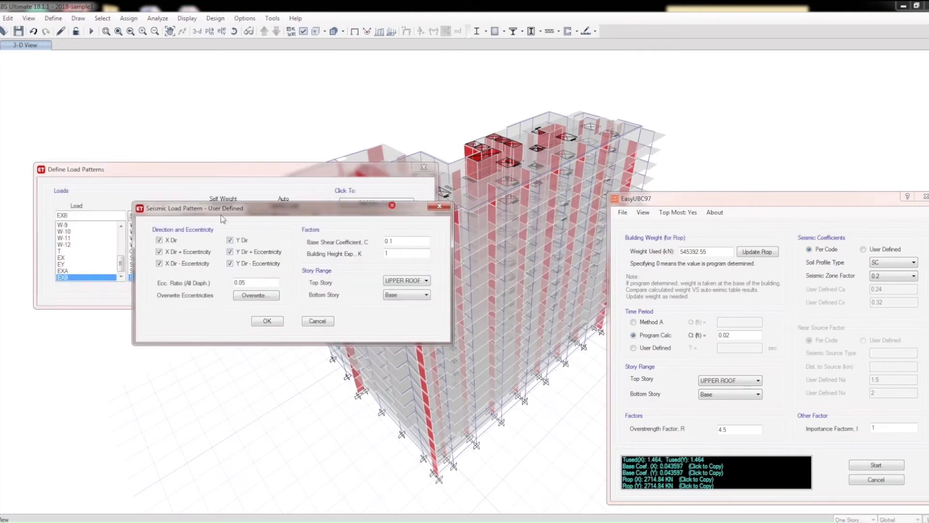
click(151, 263)
click(302, 320)
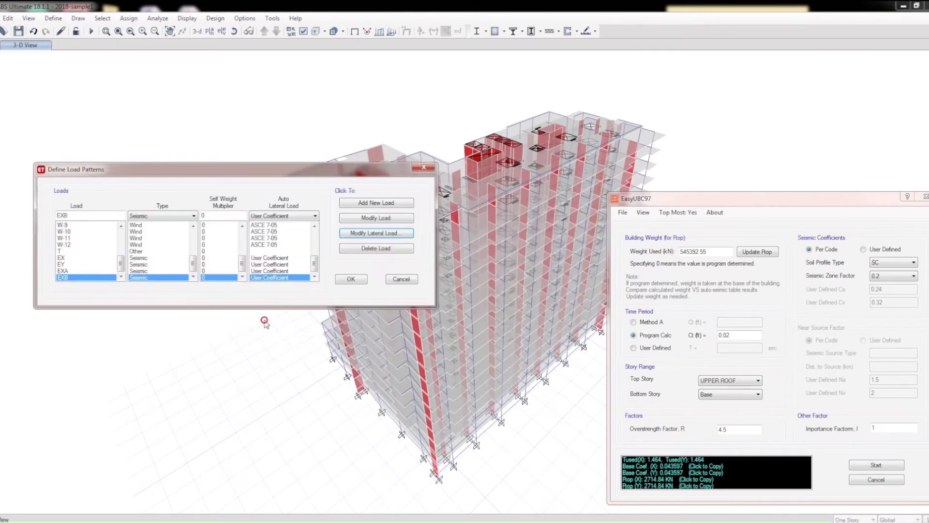
text(EYA)
Add the EYA seismic pattern with only its matching Y eccentricity option checked.
click(374, 202)
click(361, 234)
drag(388, 201, 181, 202)
click(124, 230)
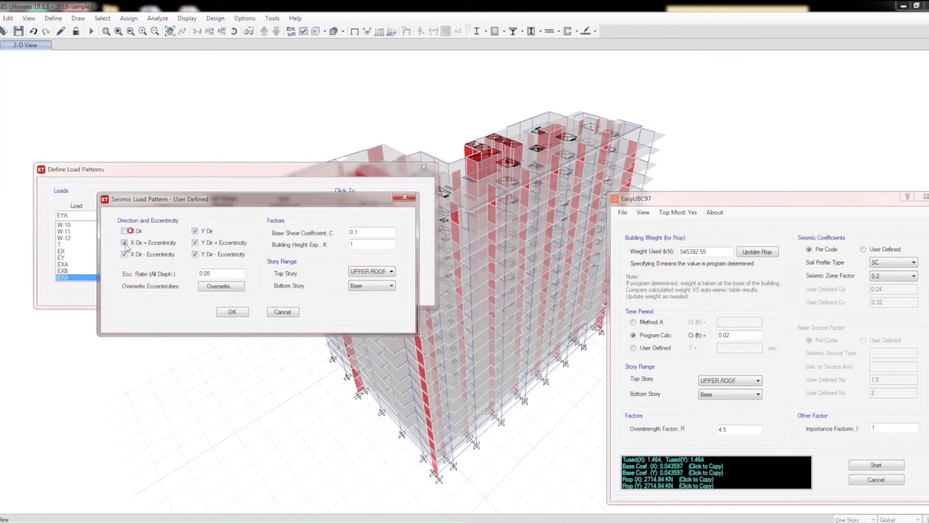
click(124, 254)
click(194, 230)
click(353, 232)
click(232, 311)
key(BackSpace)
text(B)
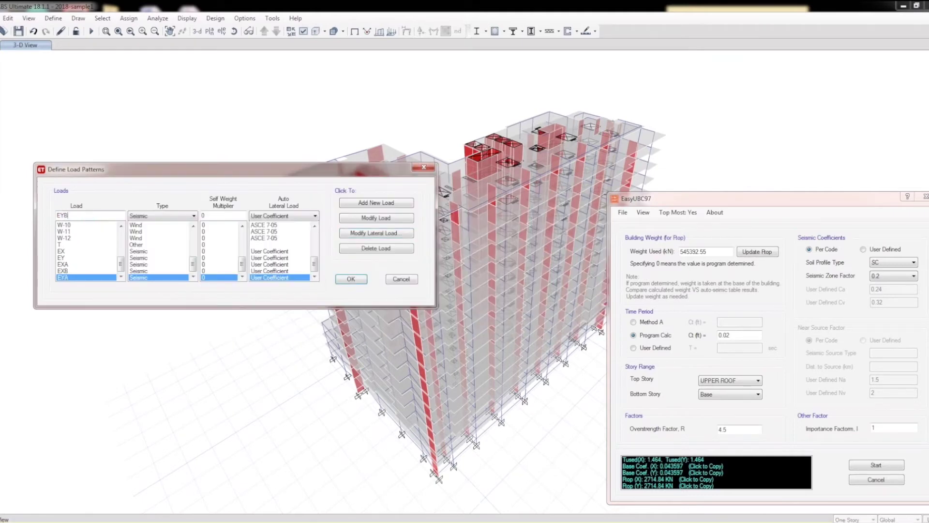
Add the EYB seismic pattern with only its matching Y eccentricity option checked.
click(376, 203)
click(376, 233)
click(120, 230)
click(120, 253)
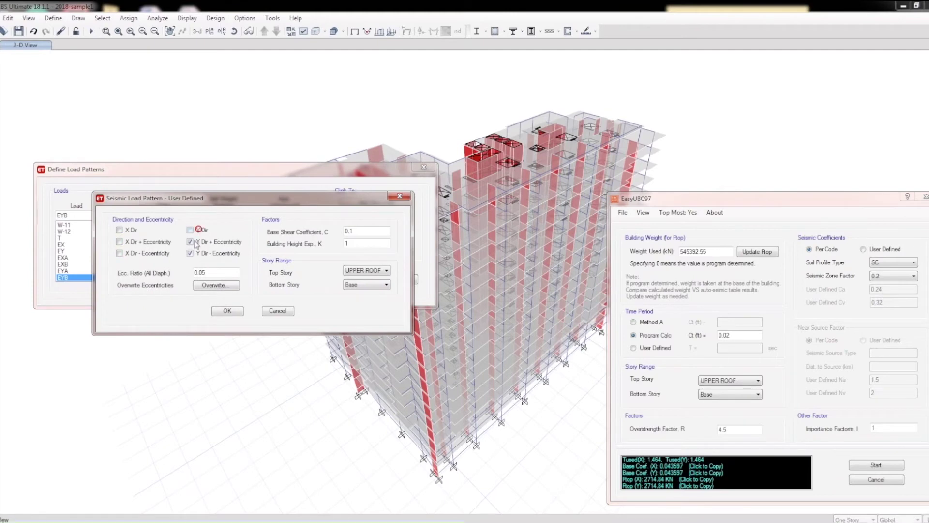
click(189, 231)
click(353, 232)
click(227, 311)
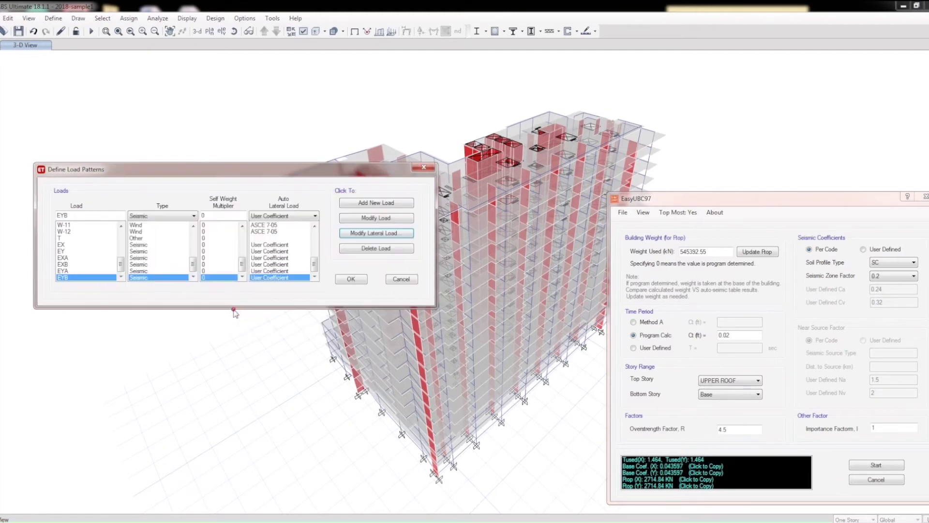
Create the EX-FTOP User Loads seismic pattern with Fx 2714.84 at UPPER ROOF.
click(97, 216)
key(BackSpace)
key(BackSpace)
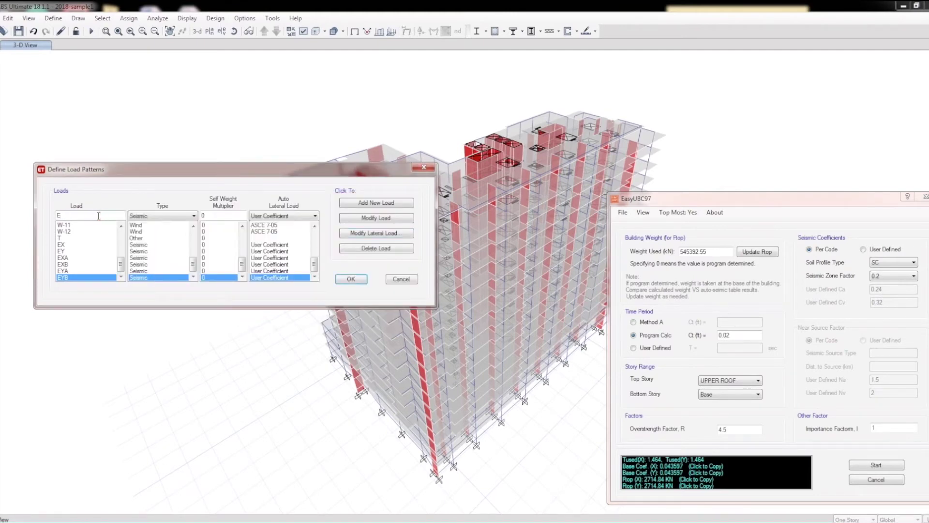
text(X-FTO)
text(P)
click(279, 218)
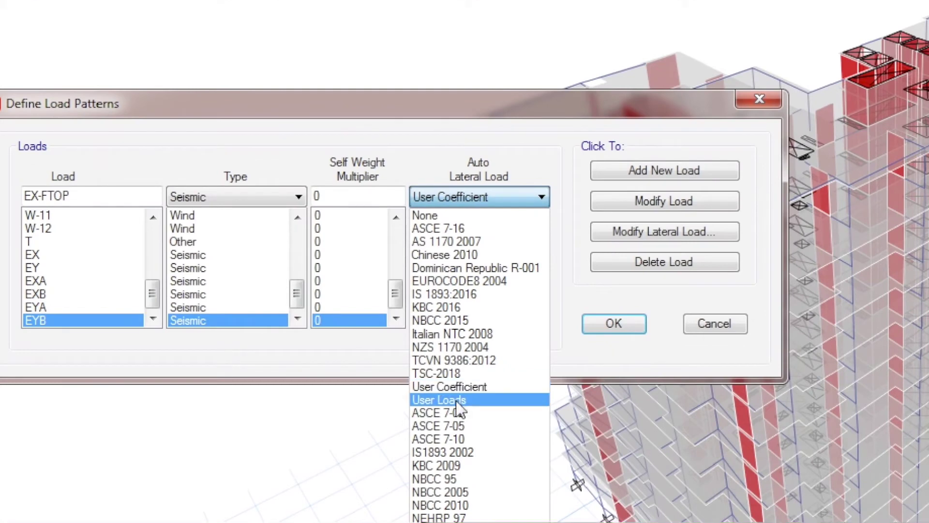
click(459, 401)
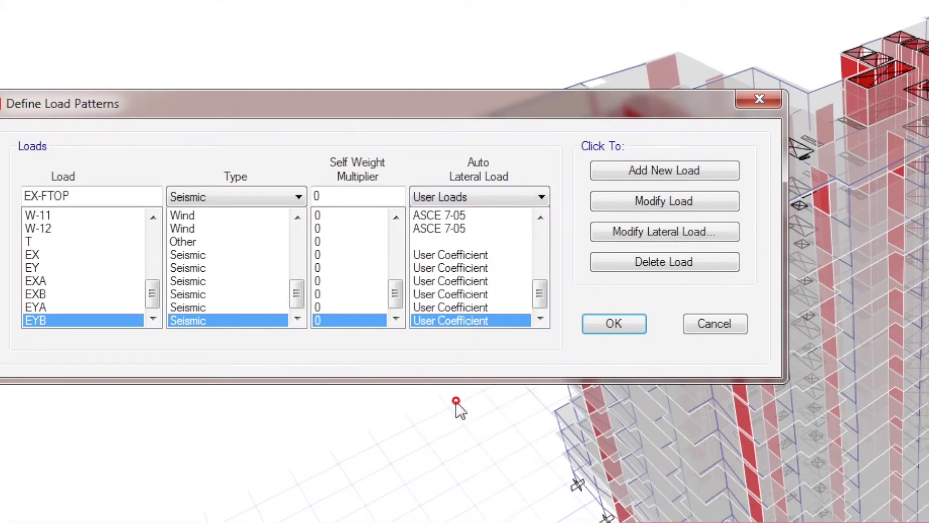
click(643, 167)
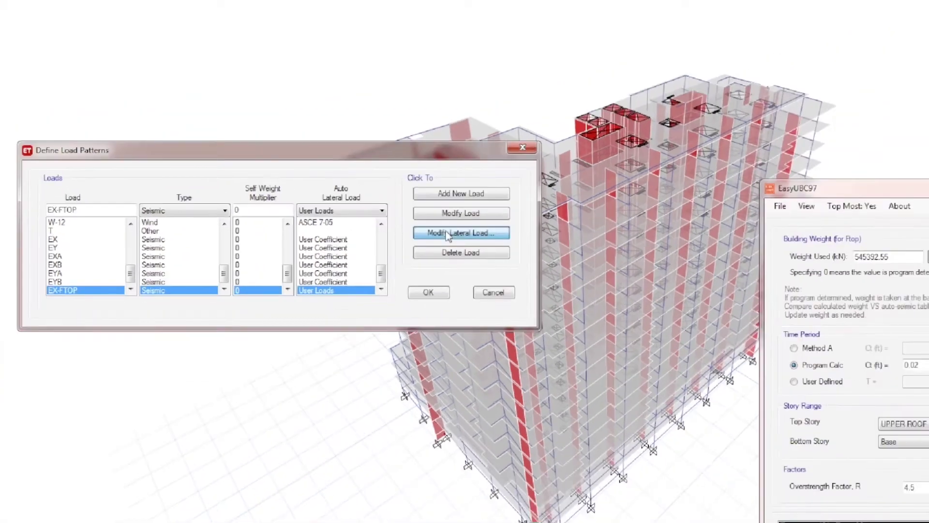
click(640, 231)
drag(444, 119, 355, 120)
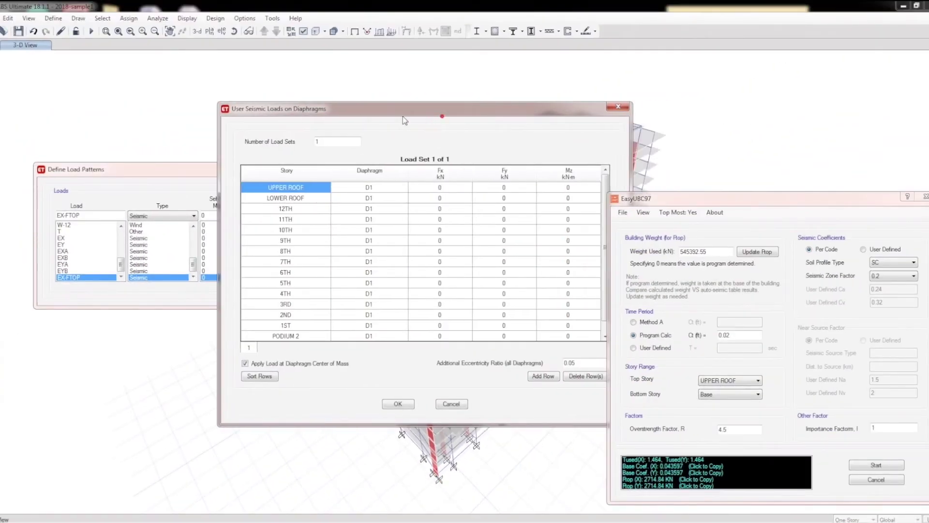
click(390, 187)
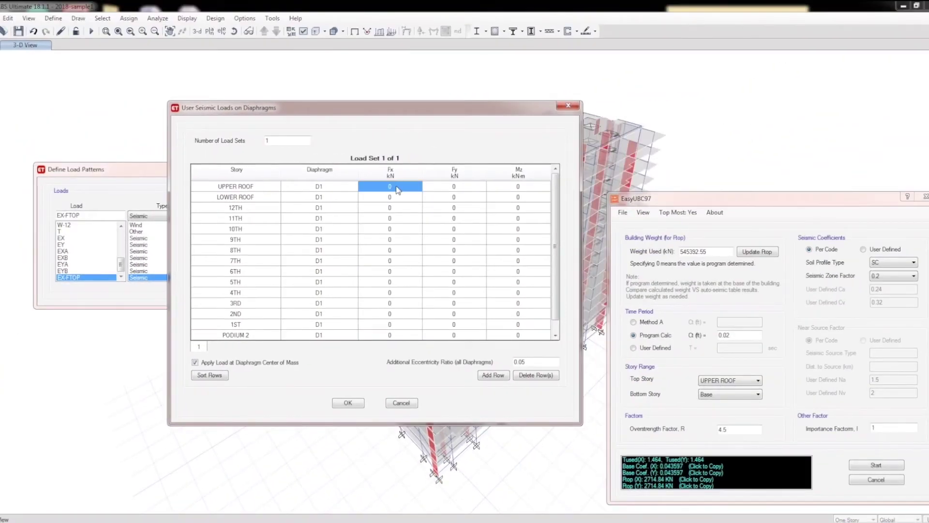
text(2714.84)
click(349, 403)
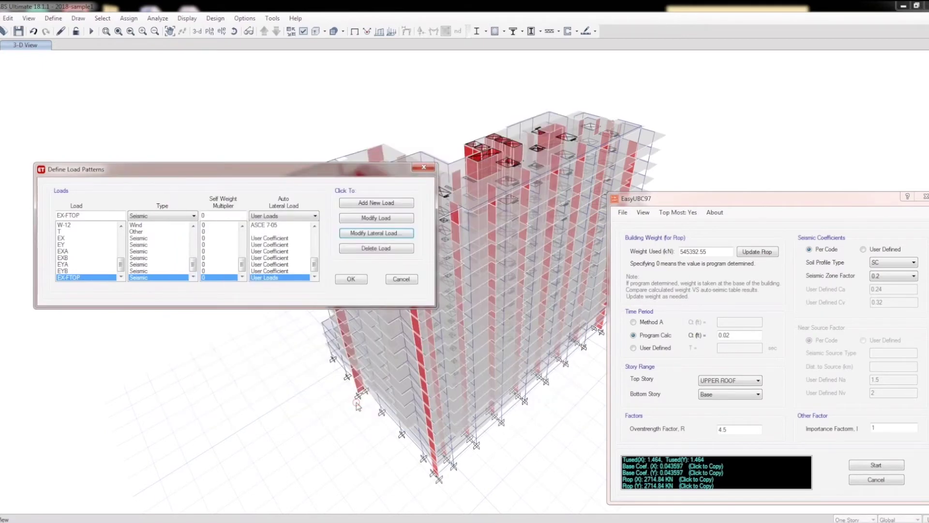
Add the EY-FTOP user-load seismic pattern with Fy 2714.84 at UPPER ROOF.
double_click(65, 216)
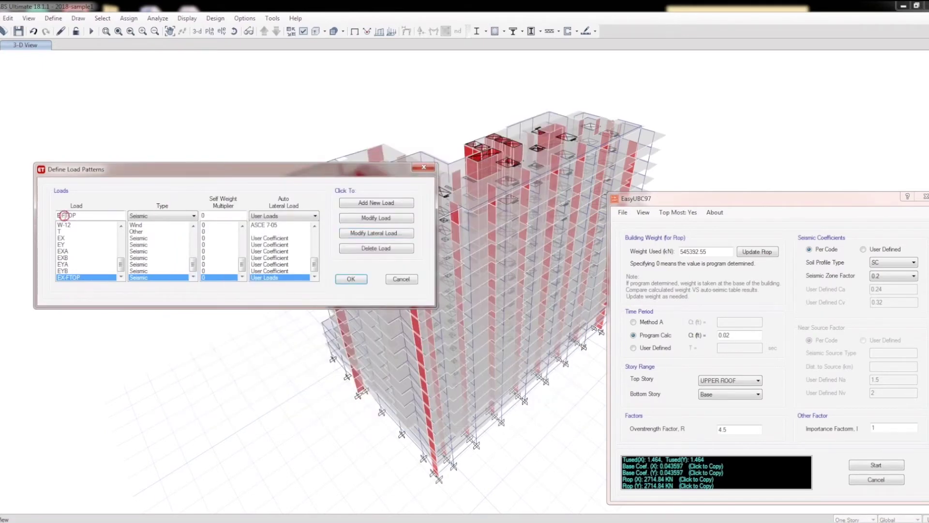
text(Y)
click(374, 203)
click(379, 232)
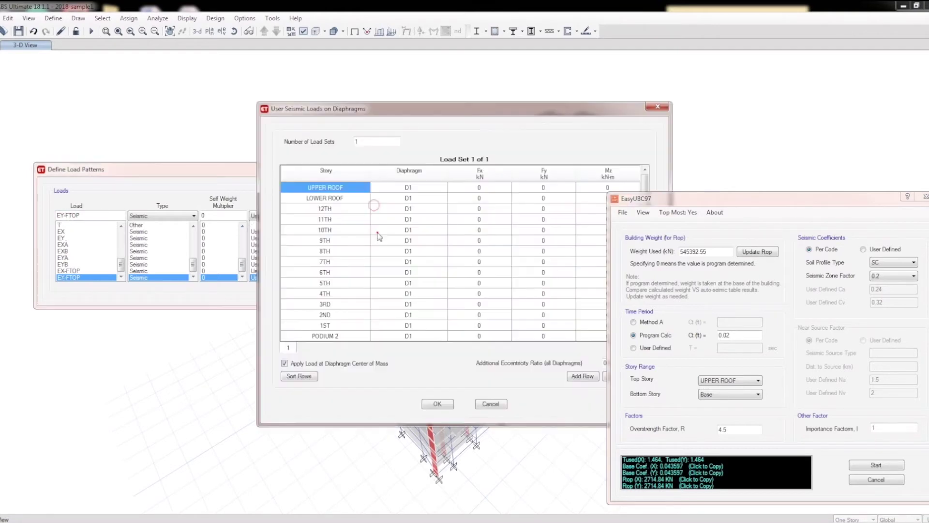
drag(531, 108, 373, 112)
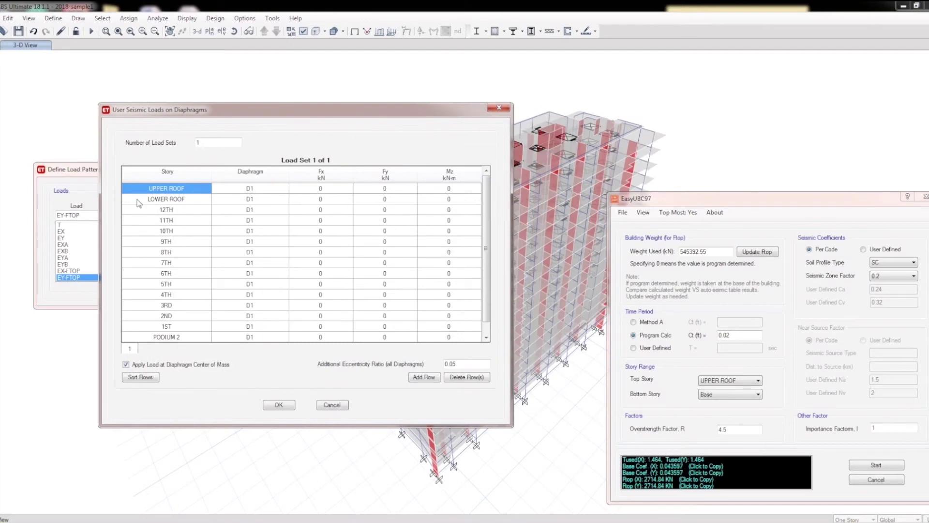
click(392, 192)
text(2714.84)
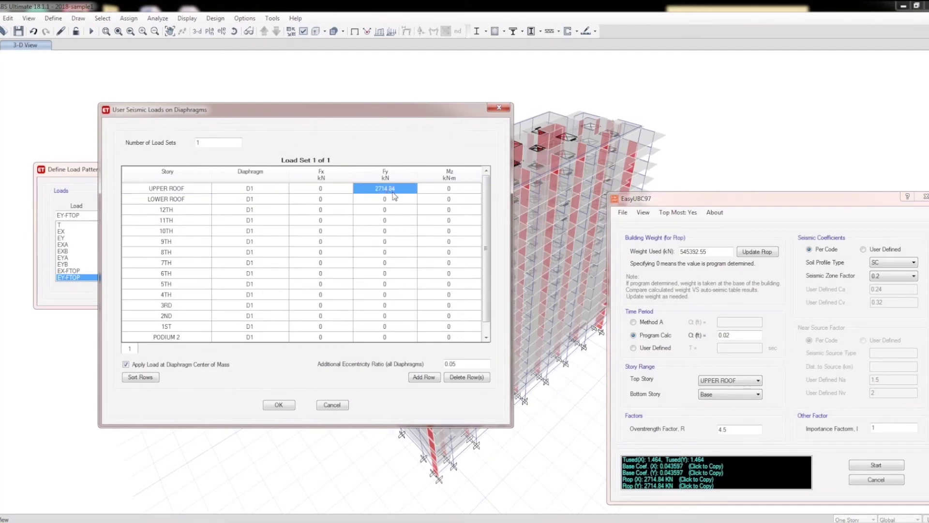
click(278, 405)
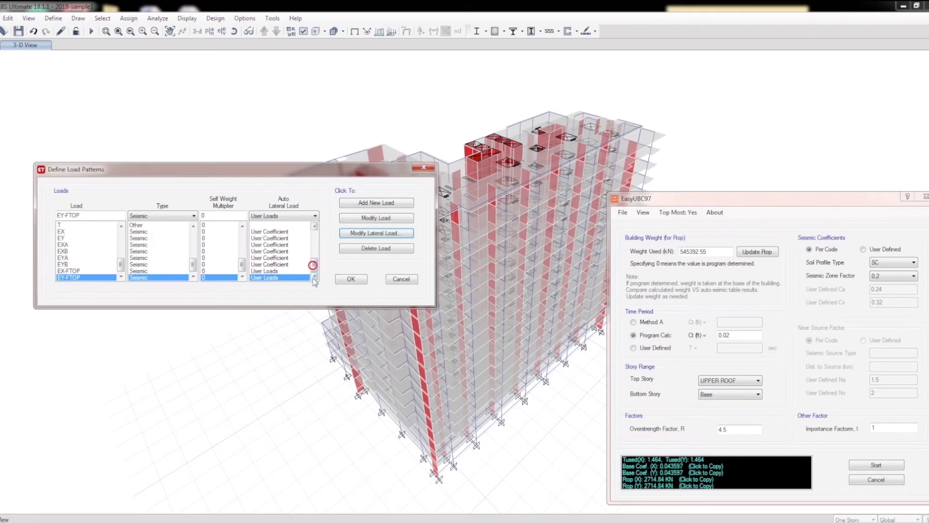
Close Define Load Patterns and show the Load Cases list from the Define menu.
click(349, 281)
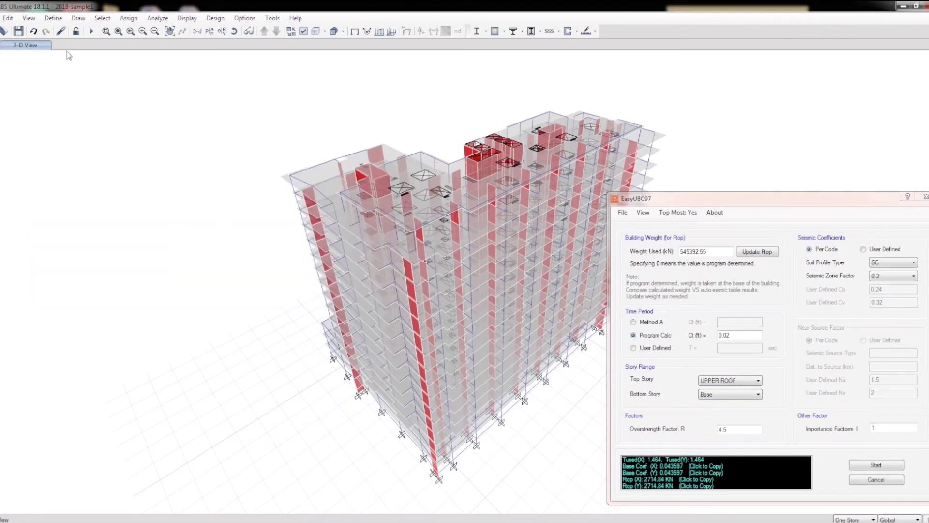
click(53, 18)
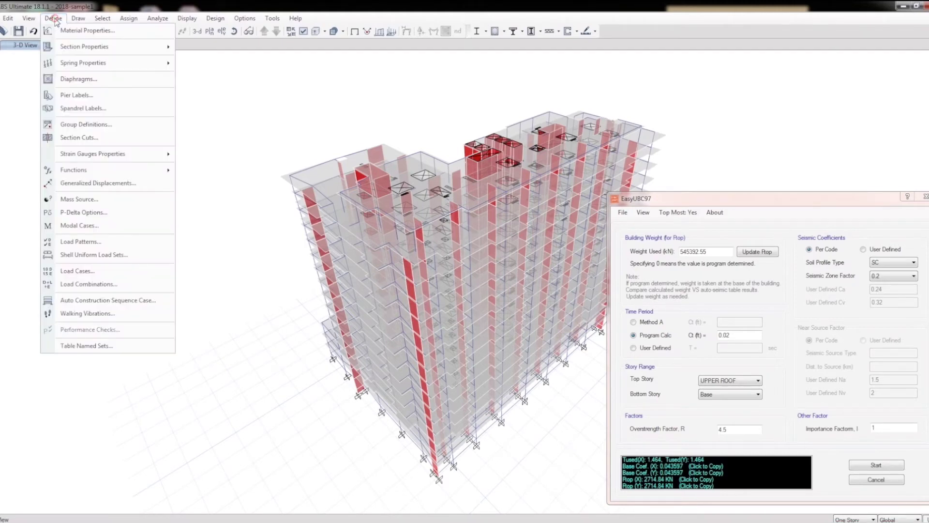
click(145, 270)
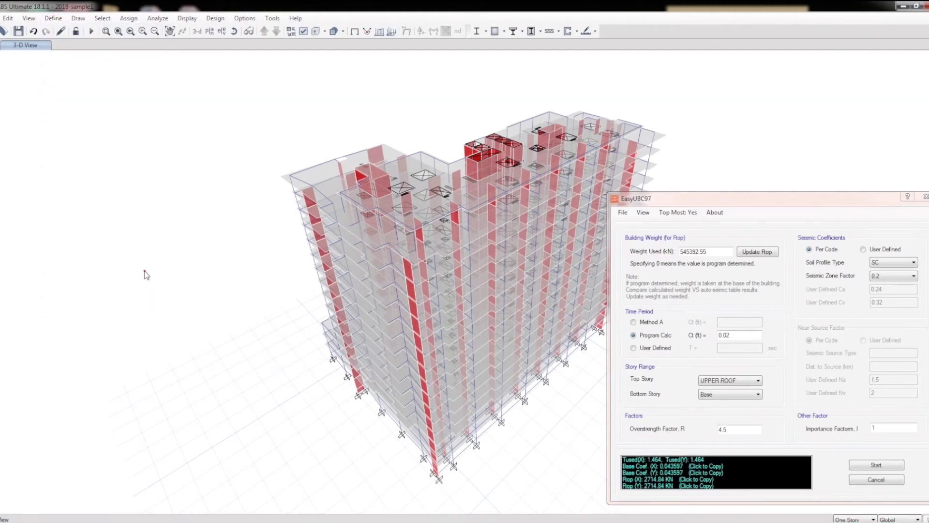
drag(376, 187, 234, 177)
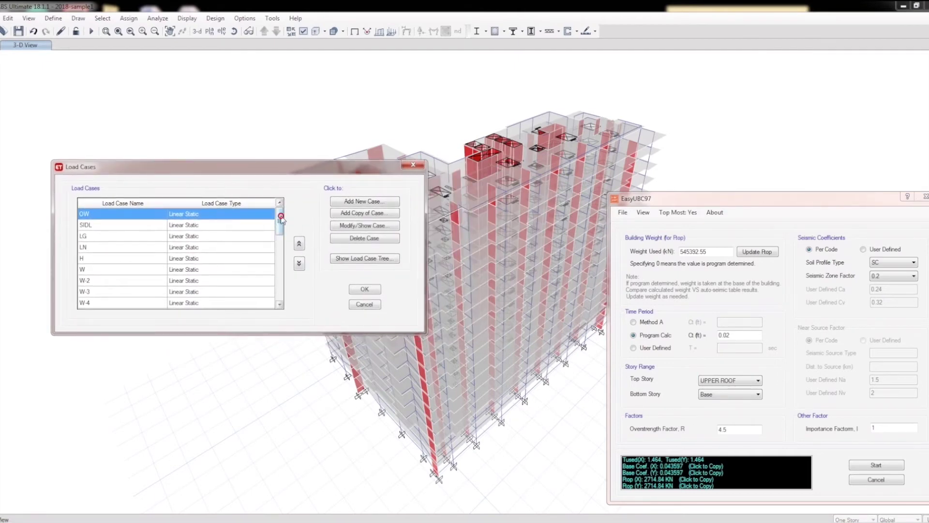
drag(281, 217, 269, 285)
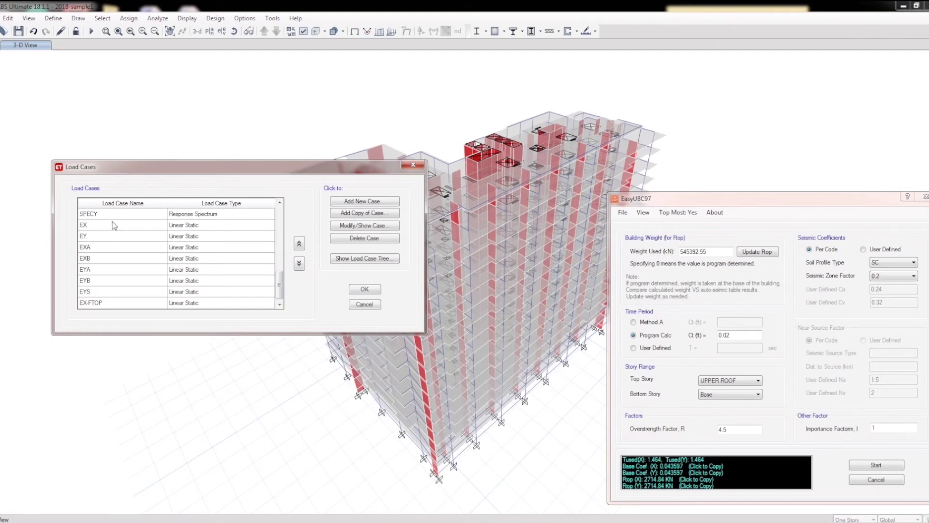
Add EX-FTOP at scale factor 1 as a second applied load in the EX case.
click(111, 226)
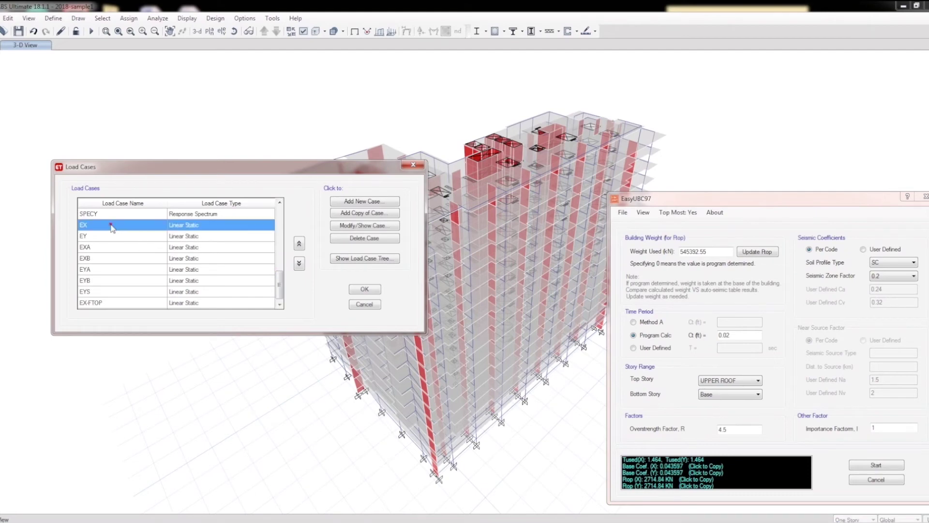
click(343, 226)
click(486, 93)
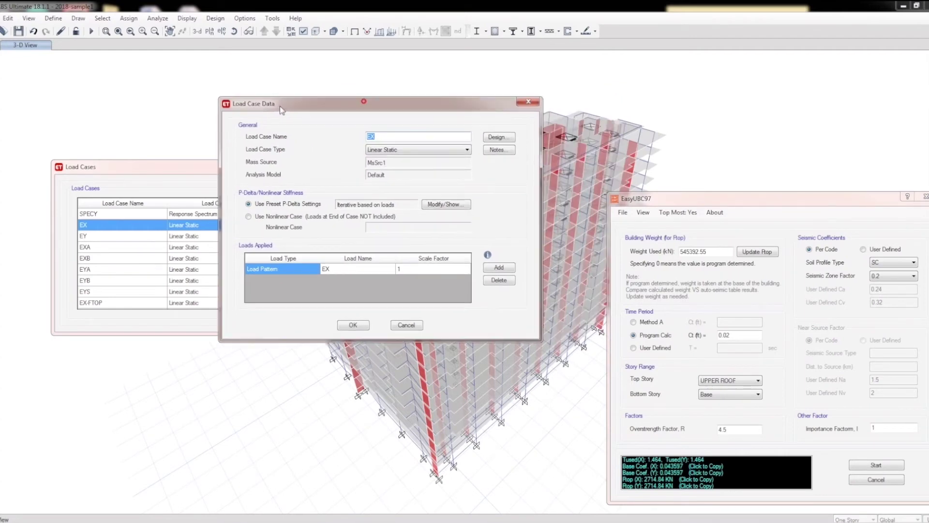
drag(364, 105, 267, 109)
click(485, 269)
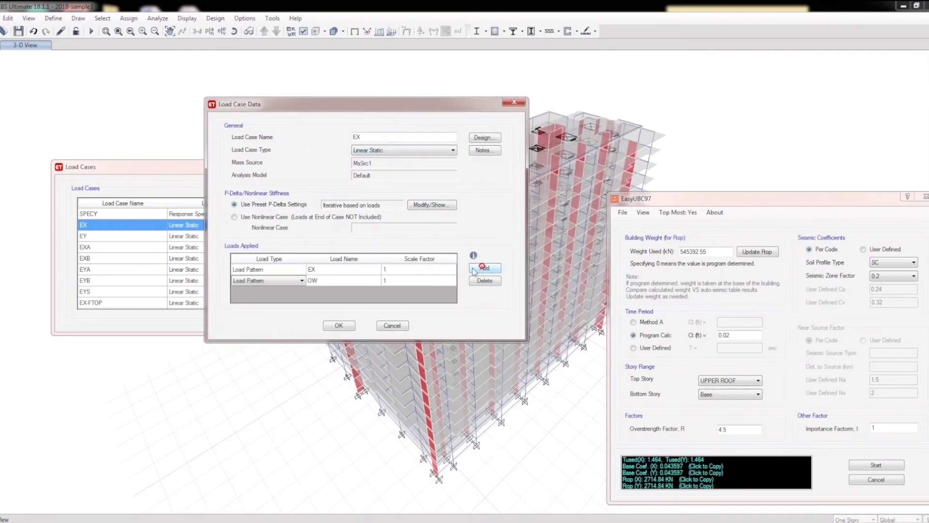
click(320, 283)
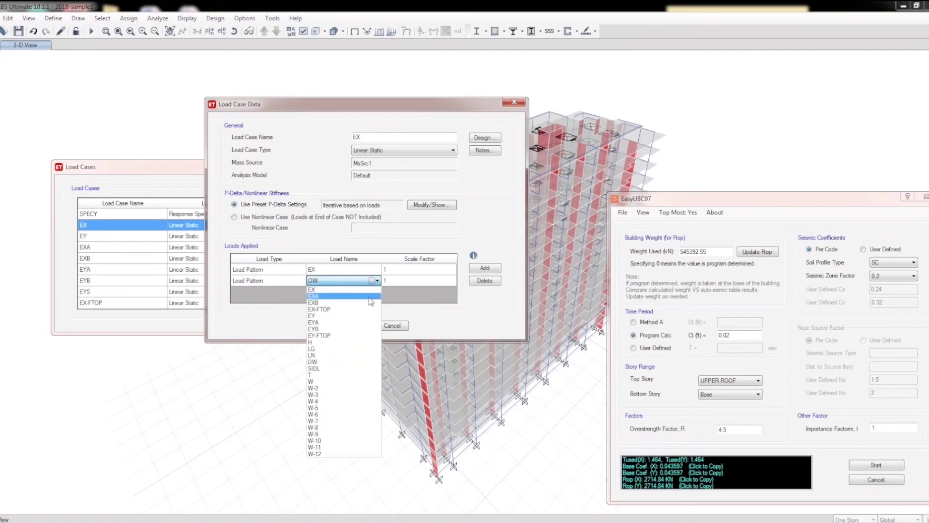
click(331, 309)
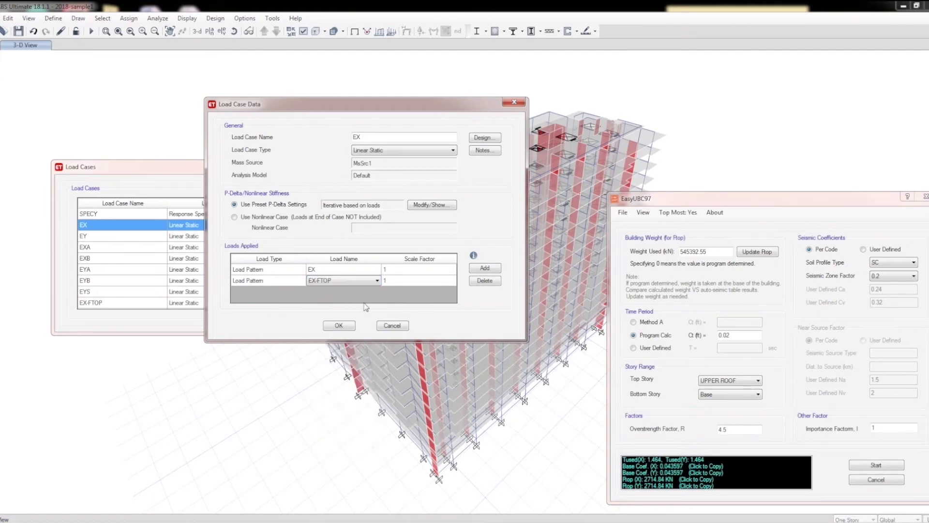
click(339, 326)
Add EY-FTOP at scale factor 1 as a second load in the EY case.
click(106, 237)
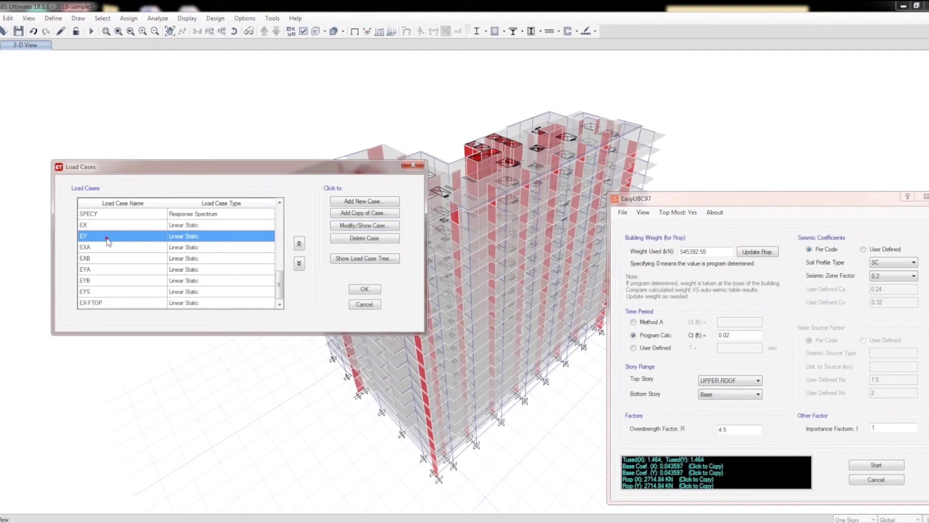
click(379, 226)
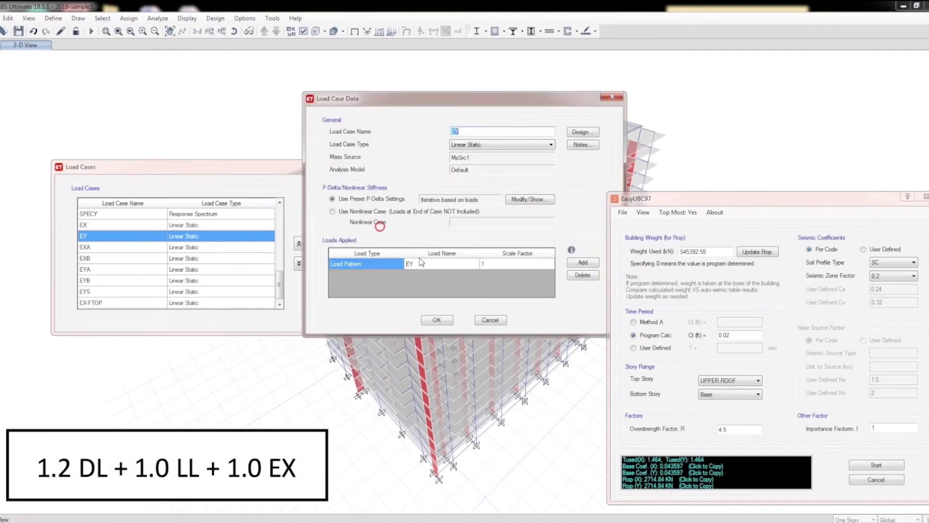
click(583, 264)
click(450, 277)
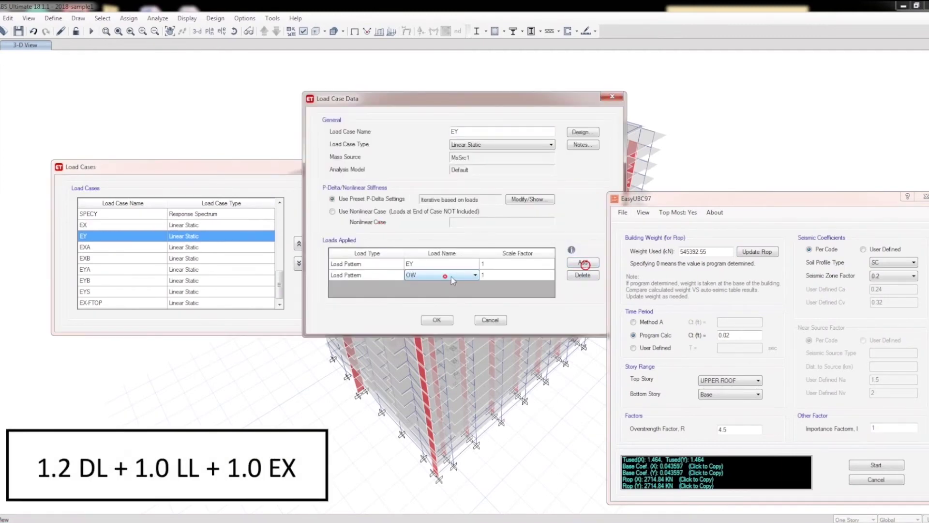
click(420, 331)
click(445, 323)
Add EX-FTOP as a second applied load in the EXA load case.
double_click(120, 247)
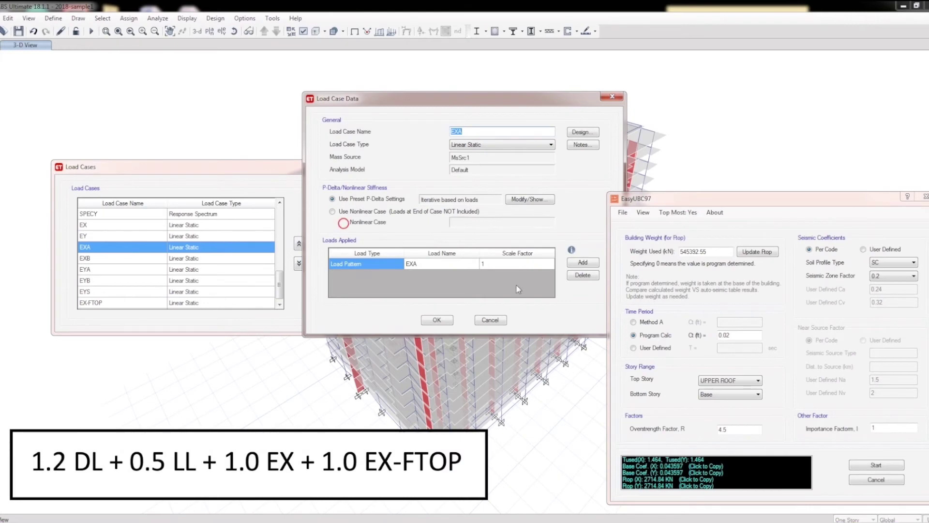
click(458, 266)
click(580, 261)
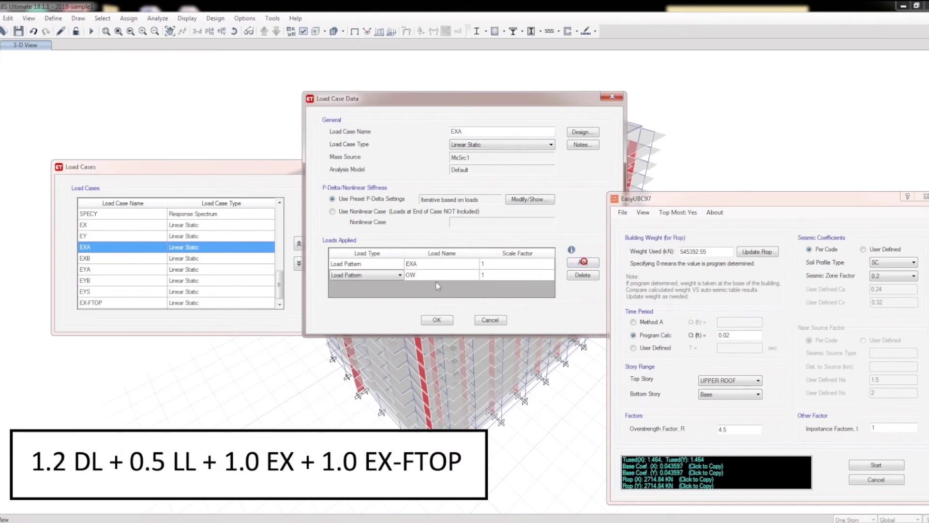
click(437, 277)
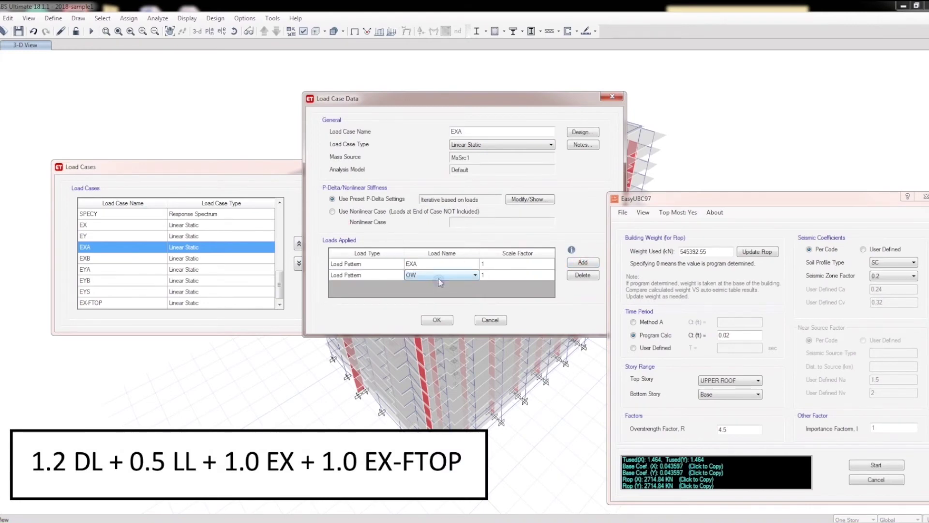
click(440, 282)
click(417, 305)
click(438, 321)
click(137, 259)
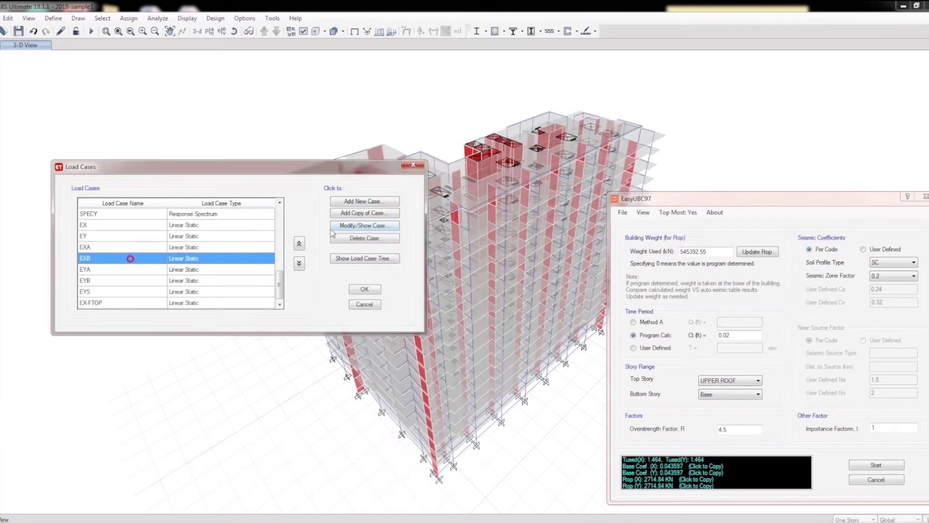
Add a second FTOP load pattern row to the EXB load case.
click(348, 230)
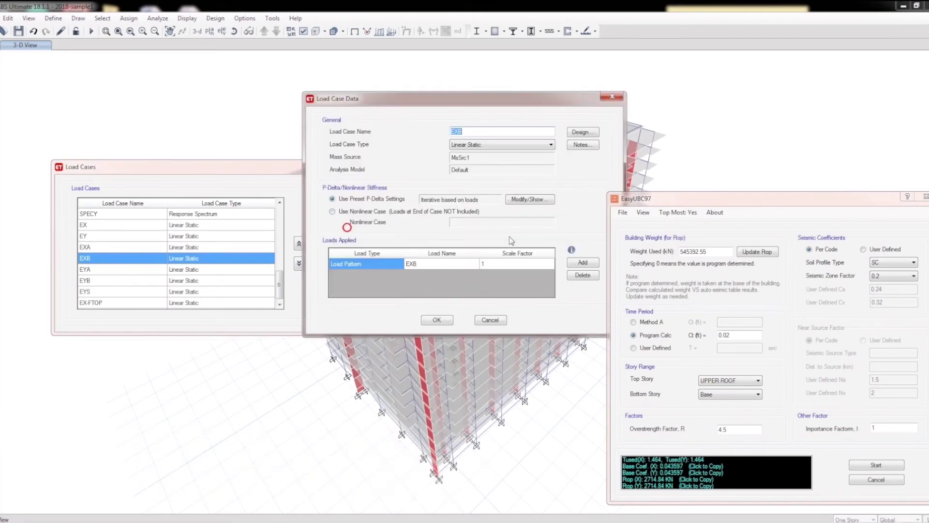
click(583, 261)
click(443, 283)
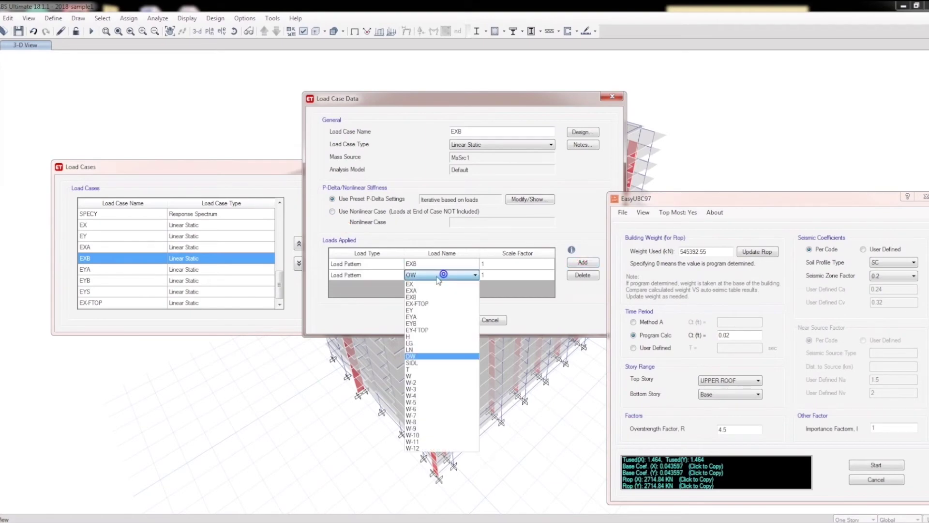
click(425, 303)
click(436, 320)
Add a second FTOP load pattern row to the EYA load case.
click(138, 269)
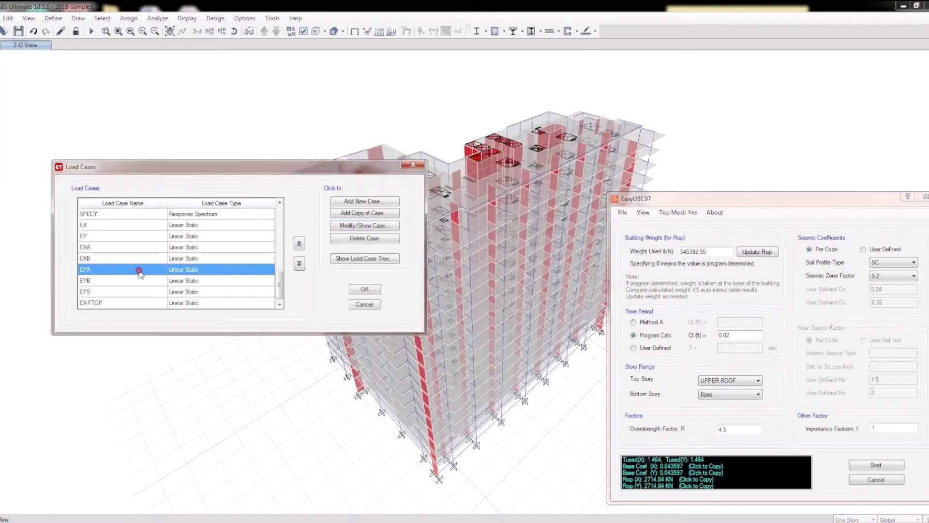
click(353, 226)
click(583, 262)
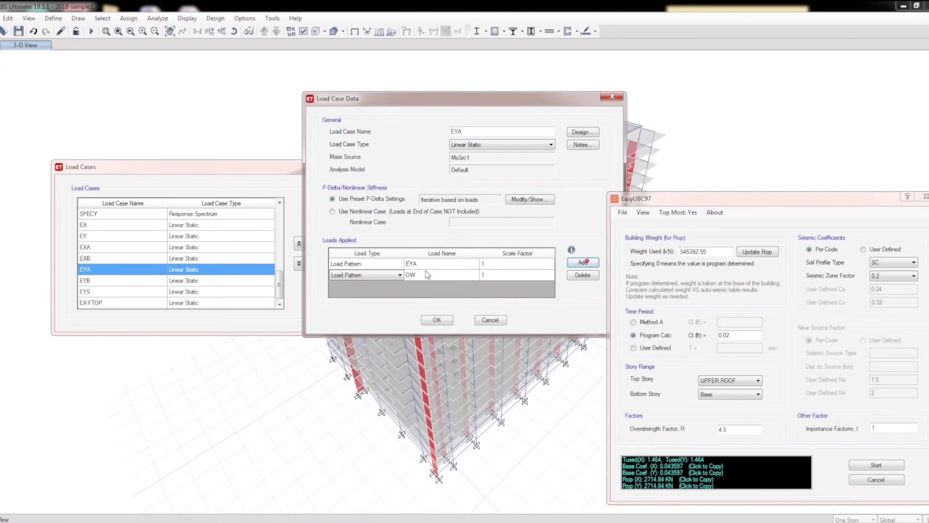
click(428, 274)
click(426, 328)
click(436, 321)
Add a second FTOP load pattern row to the EYB load case, then close Load Cases.
click(101, 280)
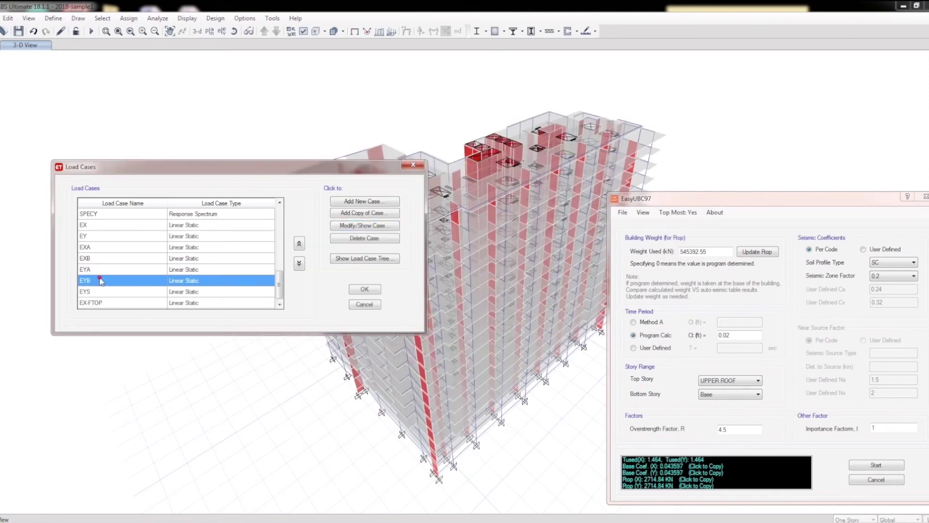
click(352, 226)
click(581, 262)
click(429, 277)
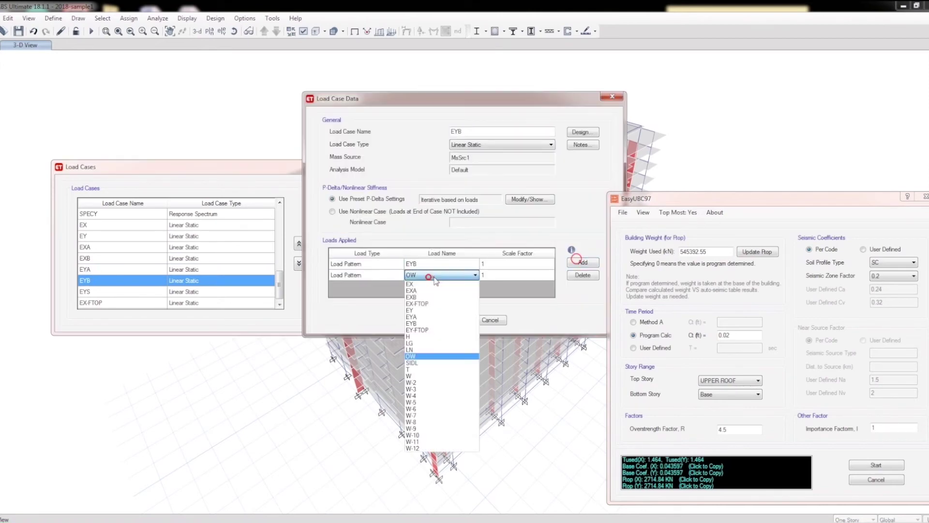
click(426, 327)
click(366, 294)
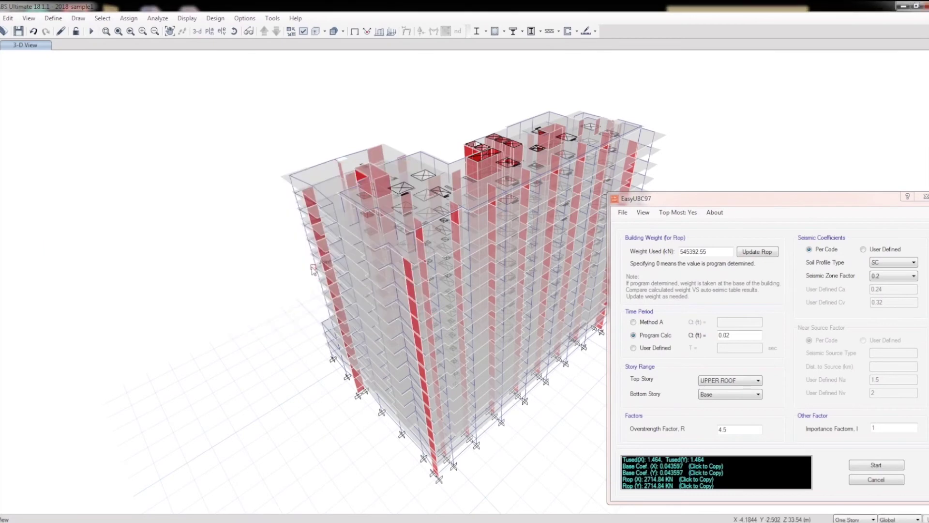
Show EasyUBC97's Response Spectra period-value table and start exporting it.
drag(705, 200, 354, 135)
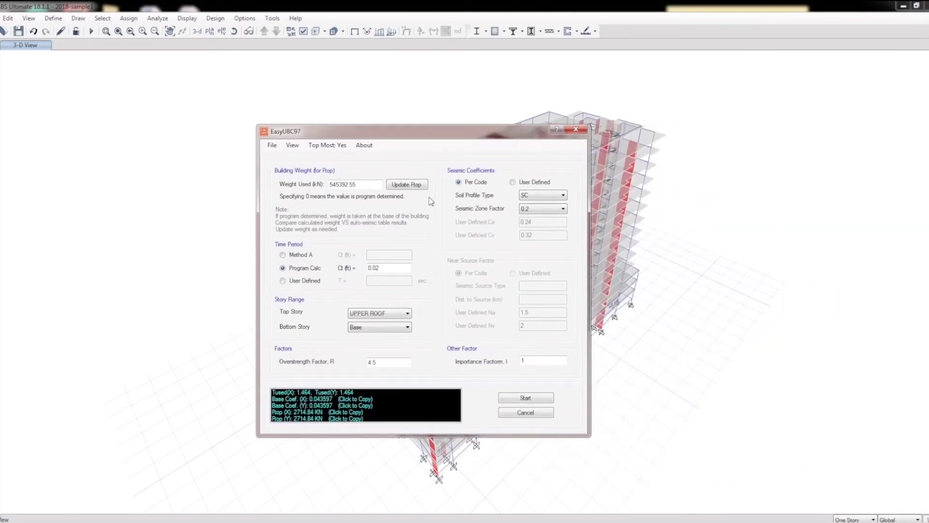
click(293, 146)
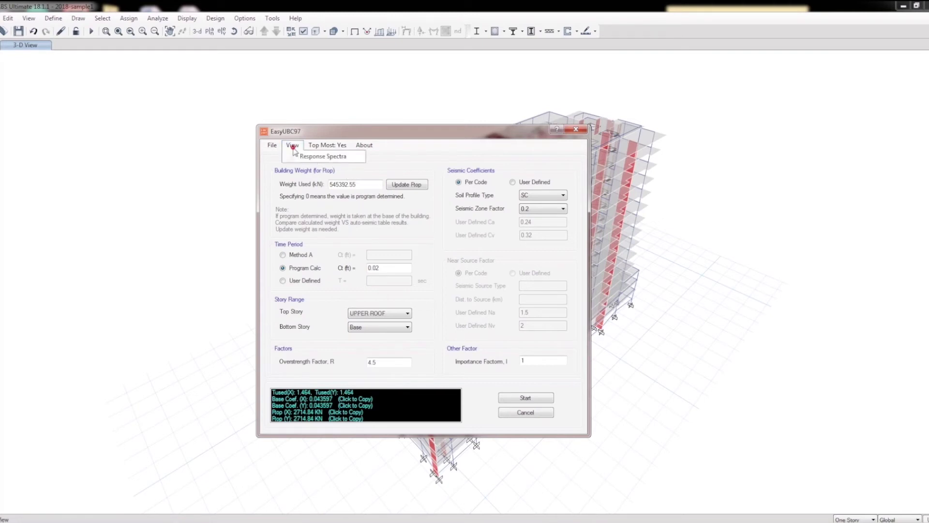
click(301, 156)
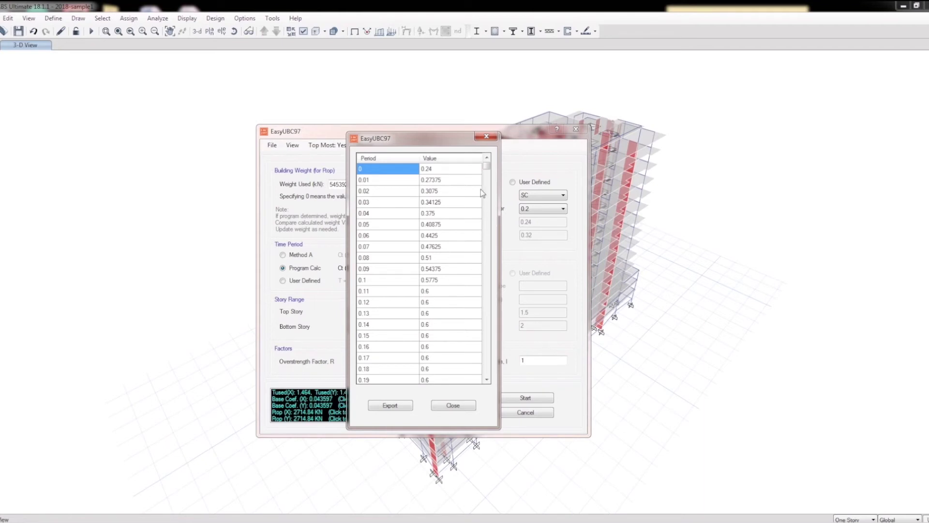
drag(487, 167, 501, 275)
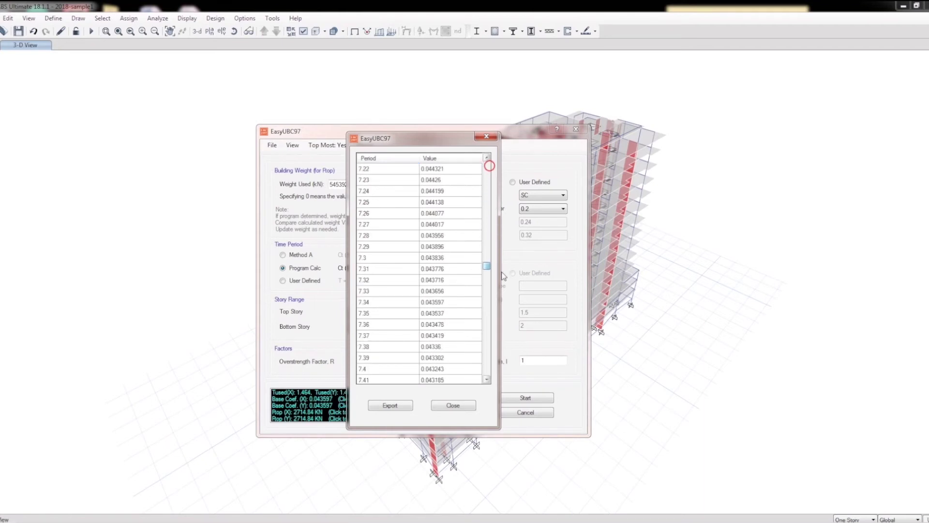
click(379, 404)
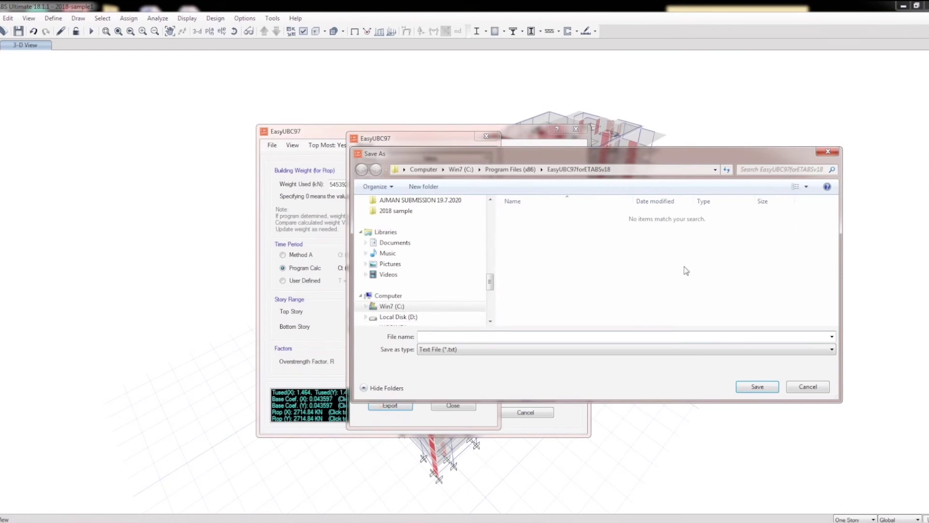
Save the spectrum table as a text file in 2018 sample > Exports, then close the table.
click(398, 212)
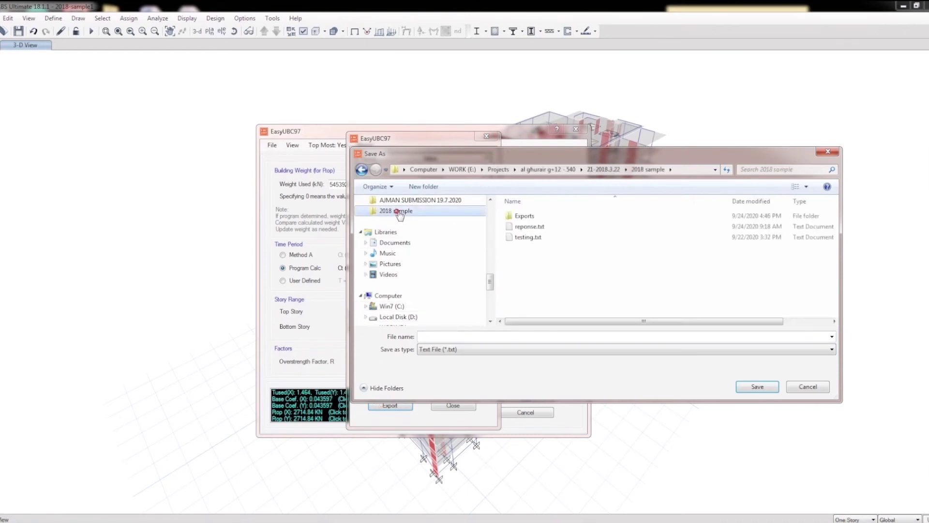
double_click(521, 215)
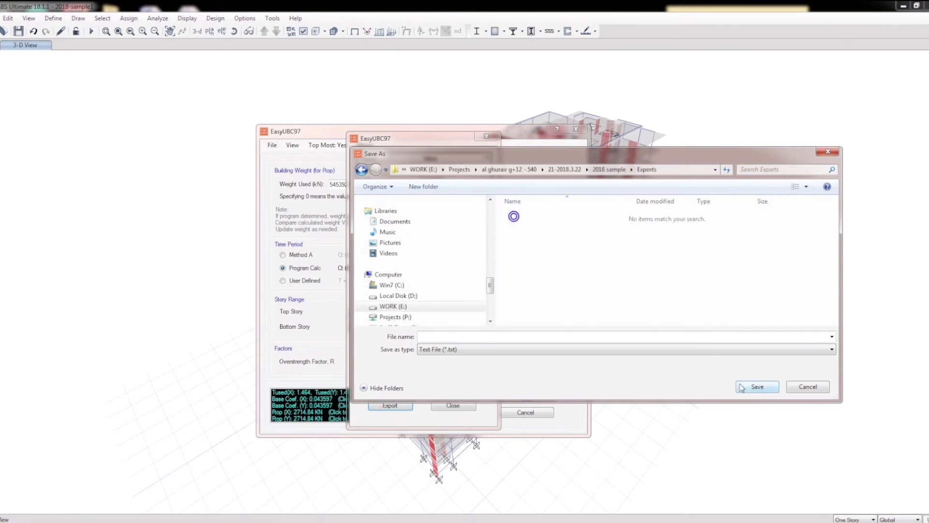
click(424, 335)
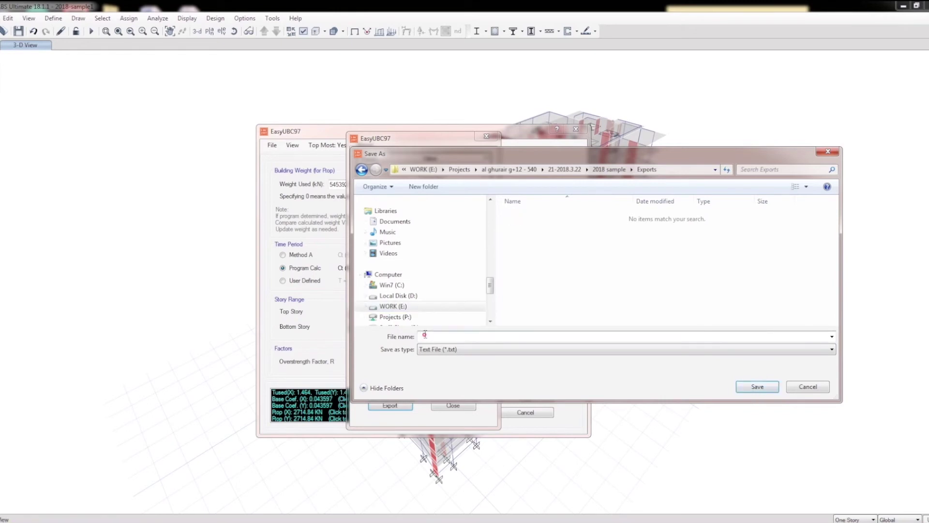
click(425, 334)
text(UB)
text(C97-)
text(RS)
click(752, 387)
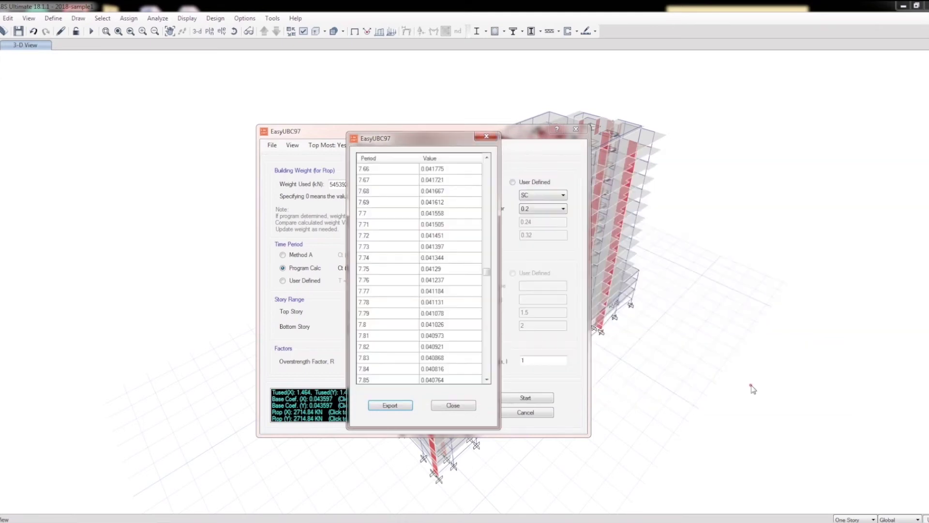
click(453, 405)
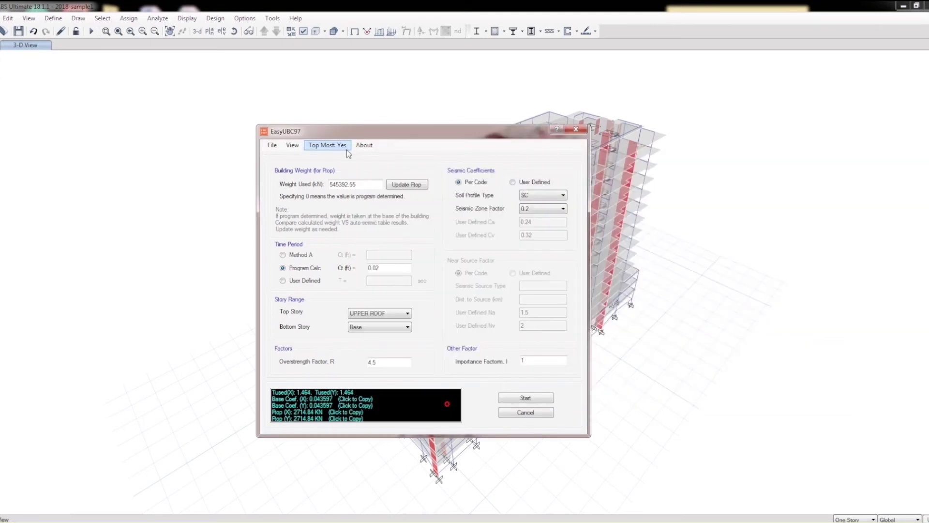
mouse_move(376, 135)
mouse_down()
mouse_move(488, 112)
mouse_move(684, 141)
mouse_up()
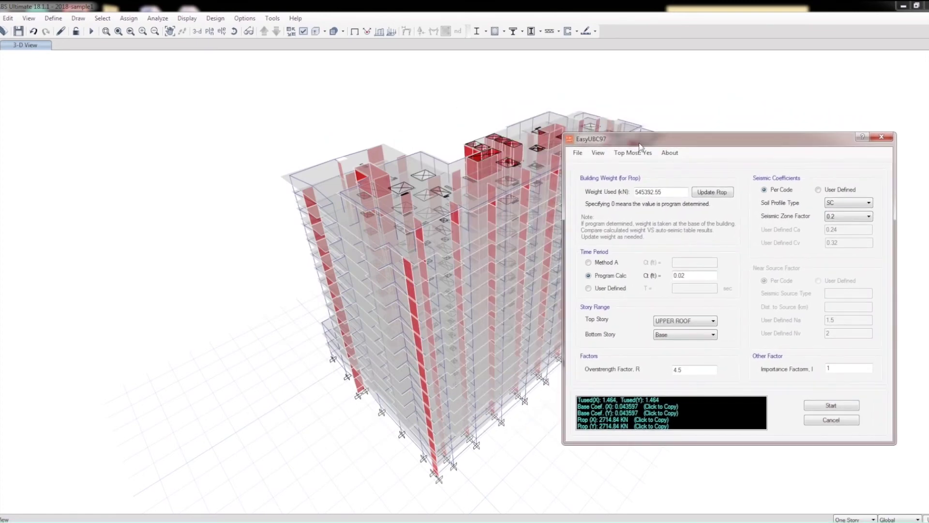
click(63, 22)
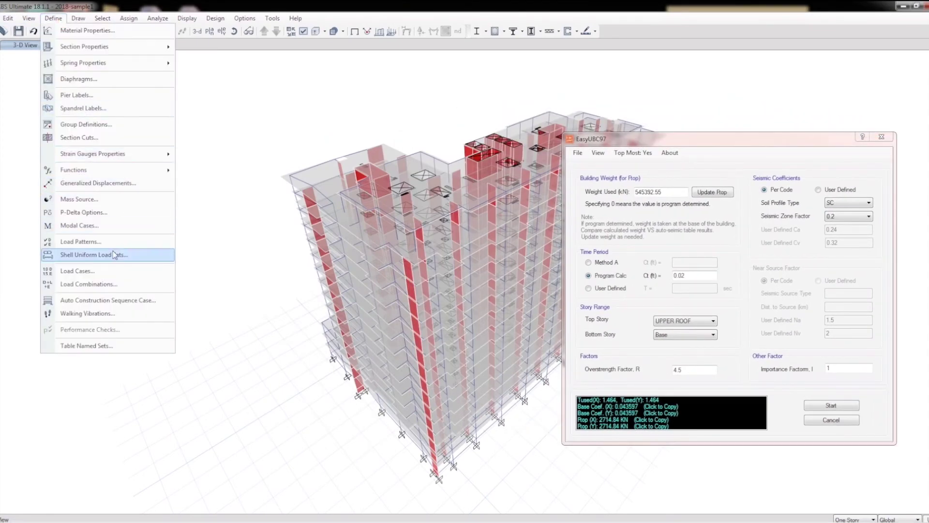
mouse_move(74, 170)
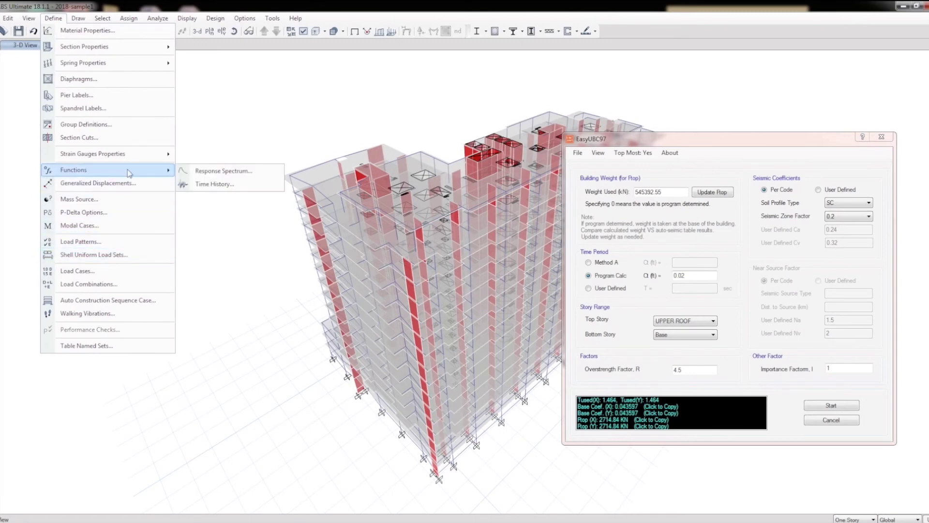
Add a new response spectrum function of the from-file type.
click(204, 174)
drag(412, 193, 206, 180)
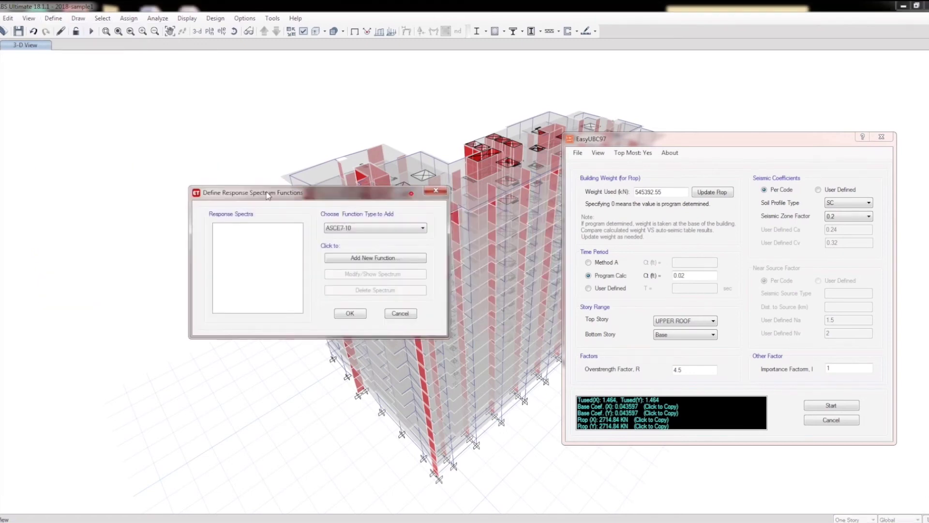
click(336, 217)
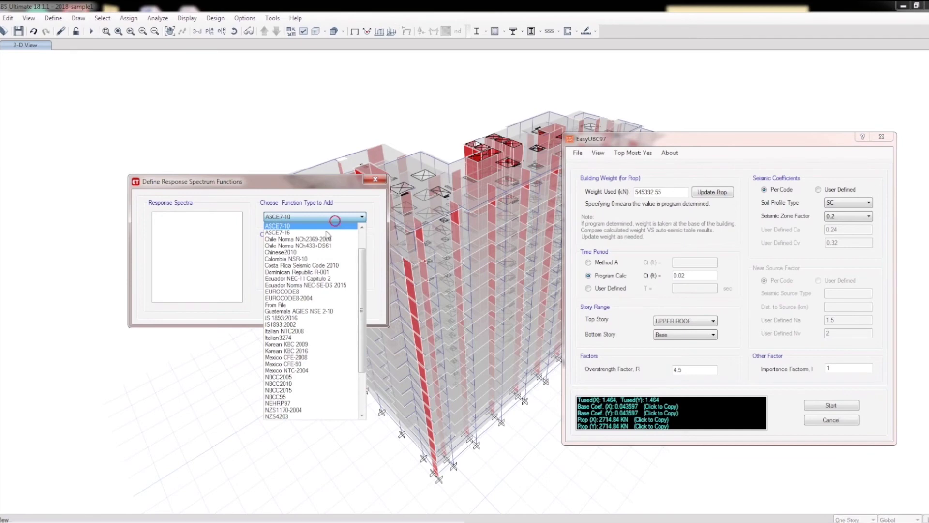
click(287, 305)
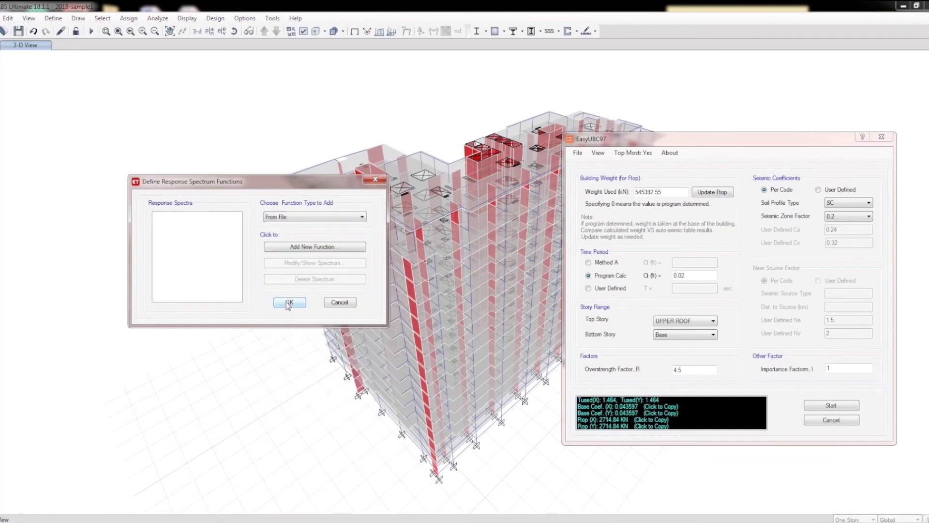
click(315, 247)
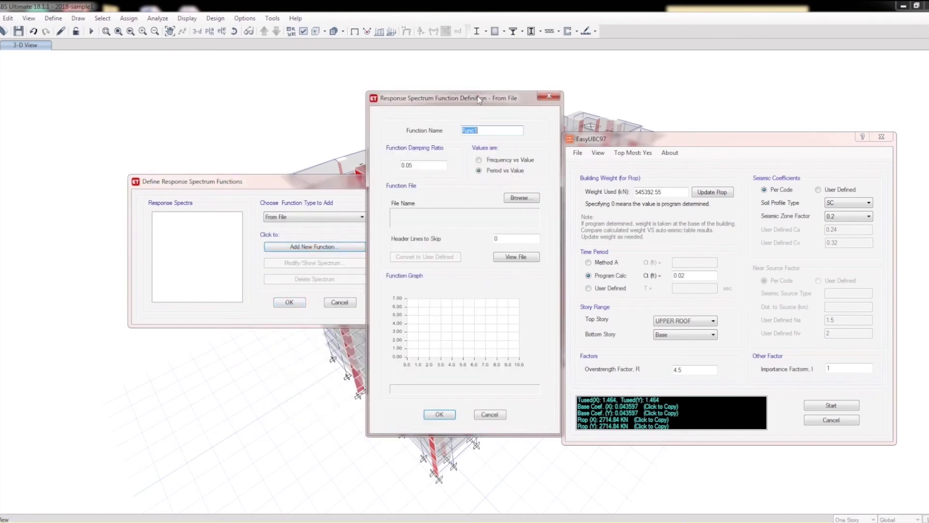
drag(477, 96, 260, 100)
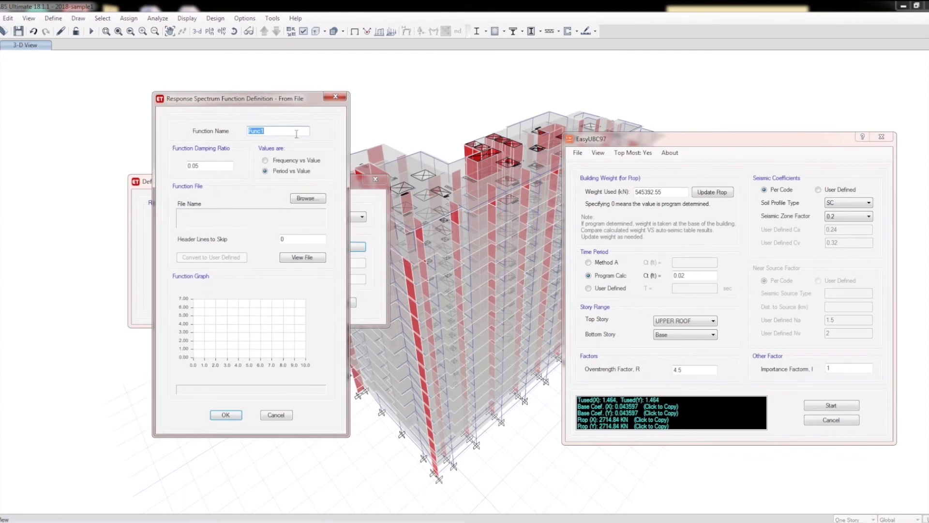
Load UBC97-RS.txt from 2018 sample > Exports, showing Text Files.
click(305, 201)
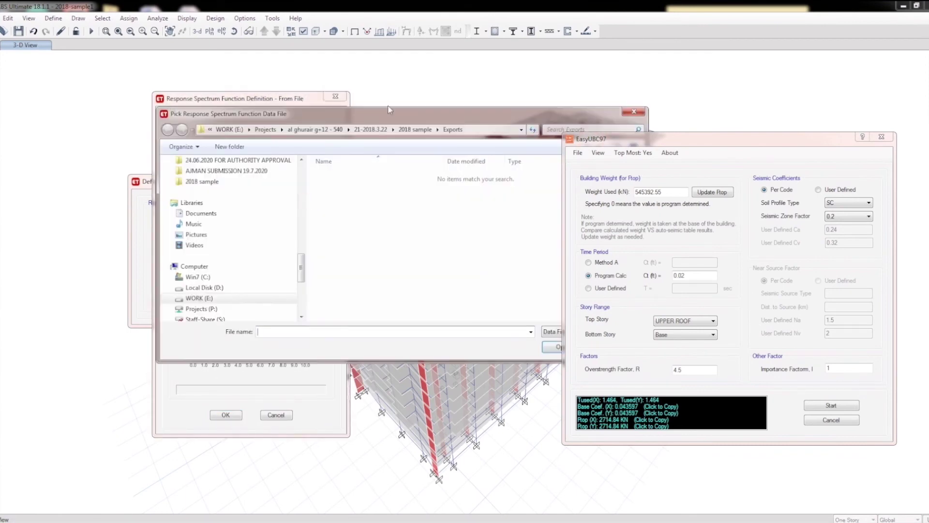
click(239, 181)
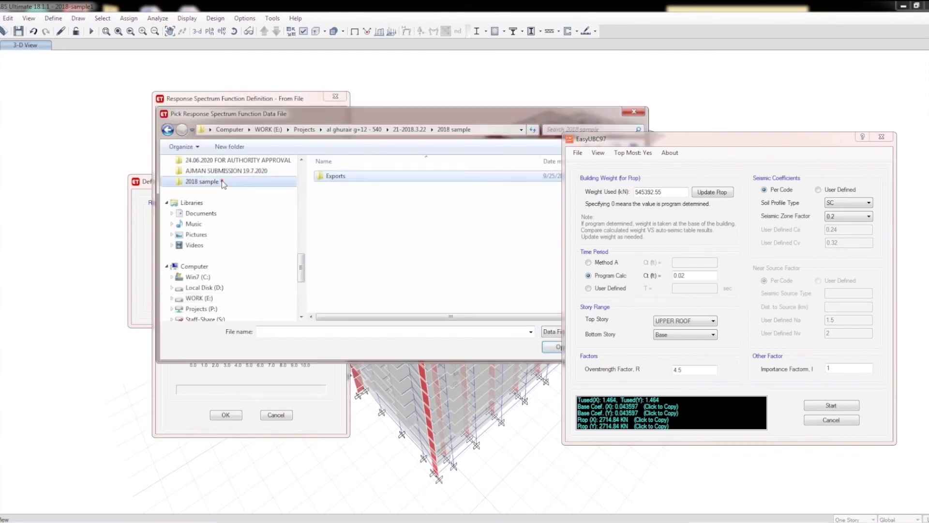
double_click(333, 174)
drag(417, 114, 267, 104)
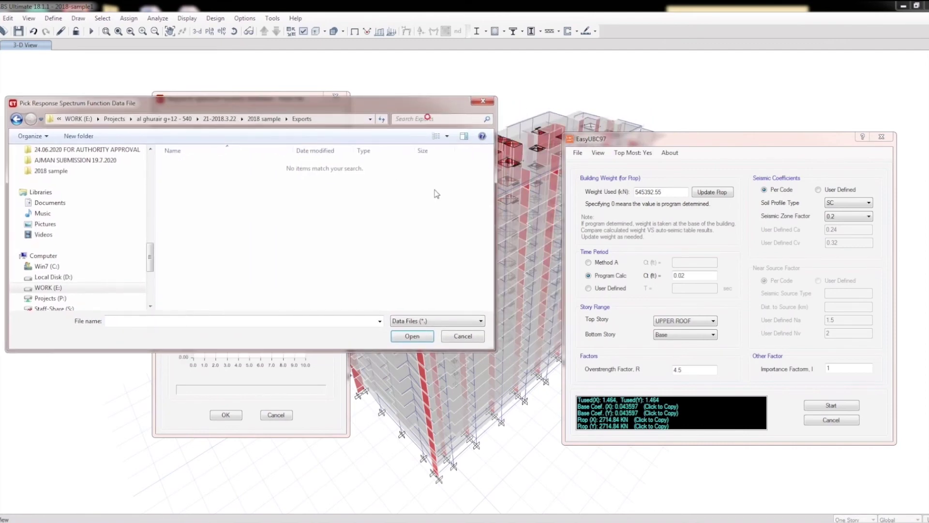
click(437, 319)
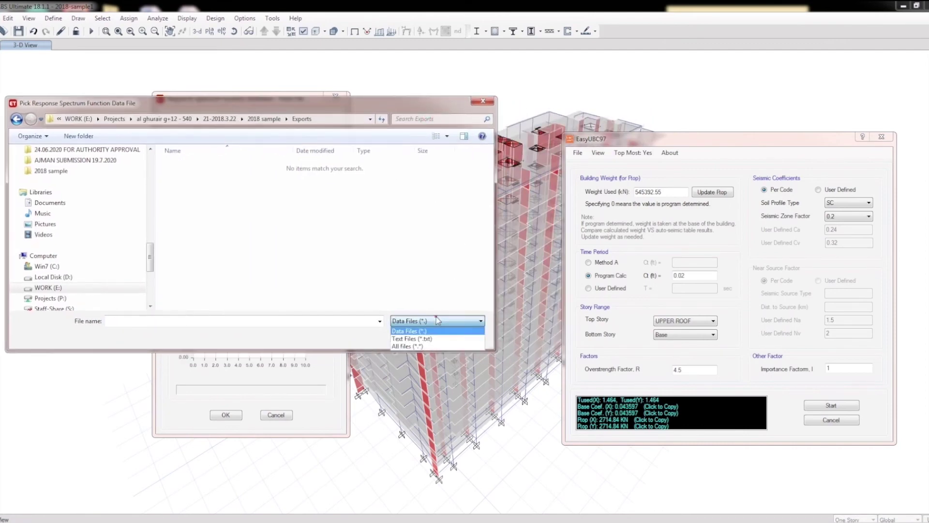
click(412, 338)
double_click(196, 166)
click(201, 166)
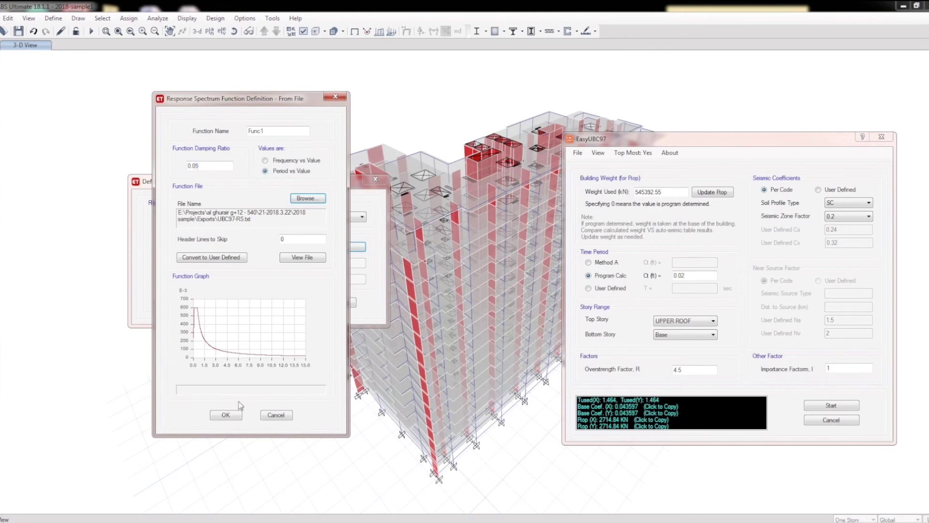
Convert Func1 to user-defined values and confirm the spectrum function definitions.
click(234, 263)
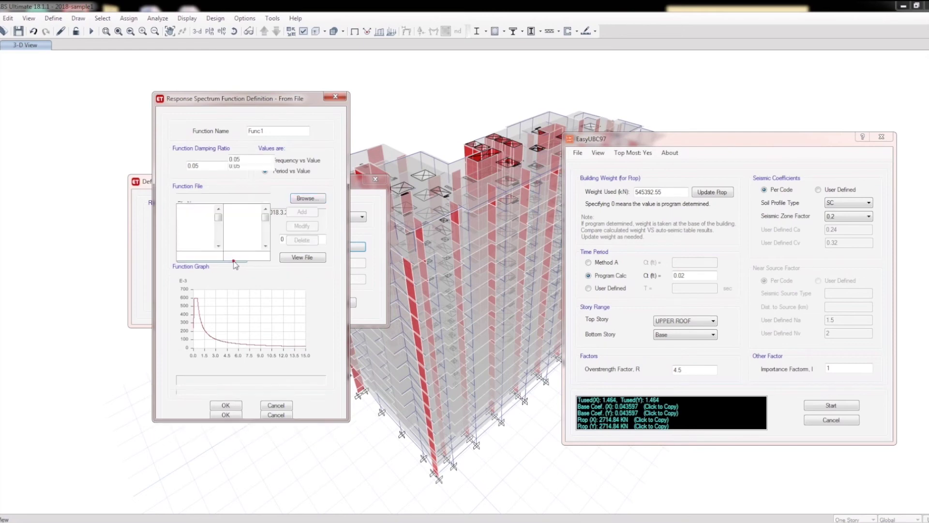
click(236, 406)
key(Tab)
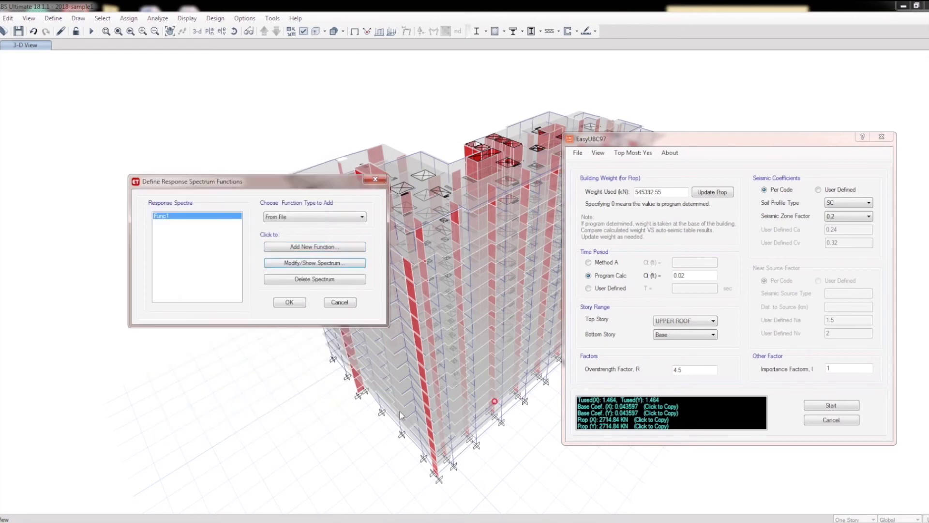
click(290, 302)
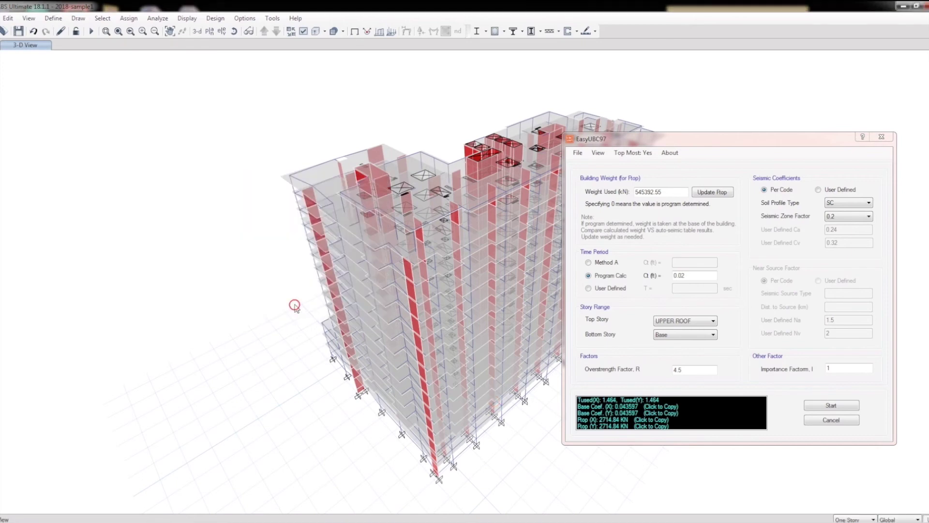
Change the SPECX response spectrum load case function from Default Uniform to Func1.
click(52, 19)
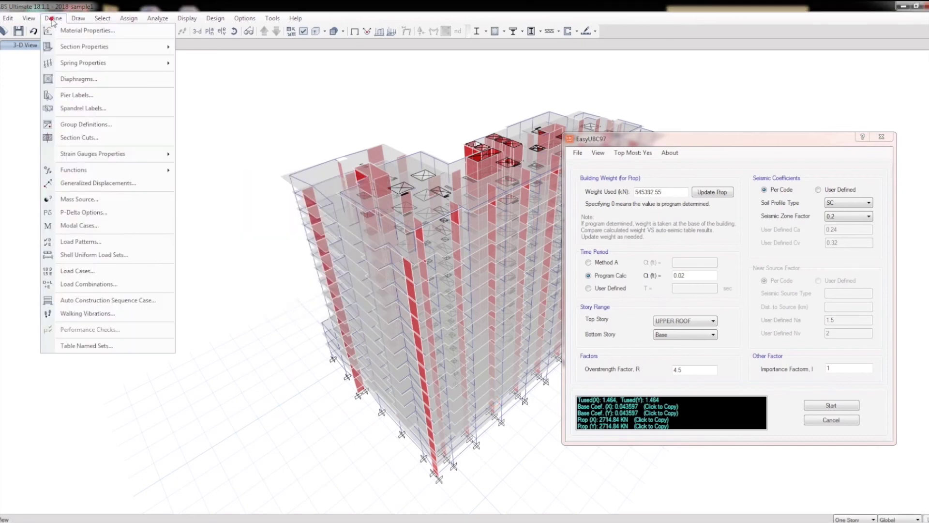
click(105, 271)
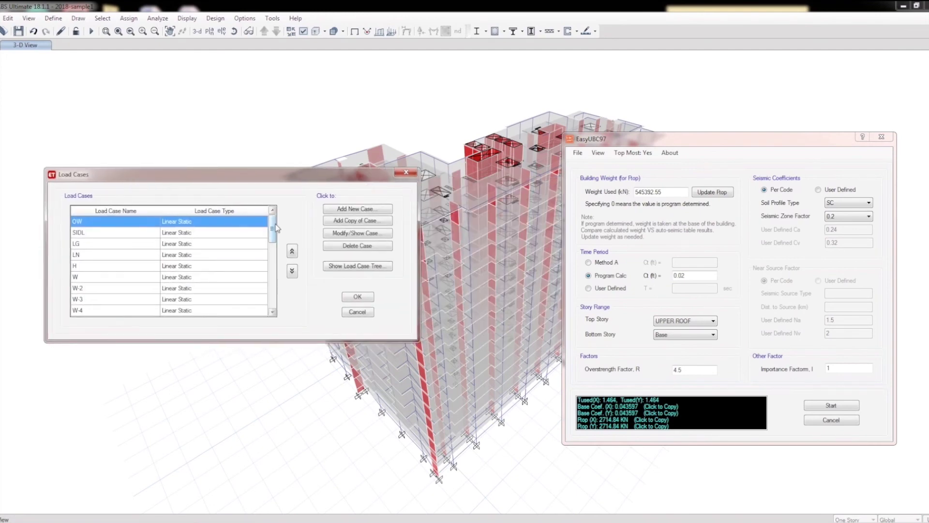
mouse_move(275, 228)
mouse_down()
mouse_move(275, 286)
mouse_move(273, 276)
mouse_up()
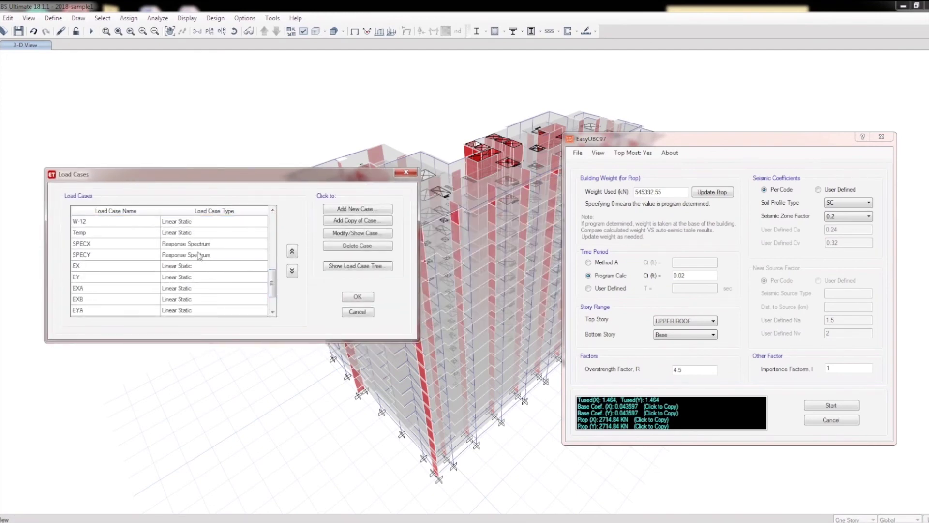
click(170, 246)
click(361, 233)
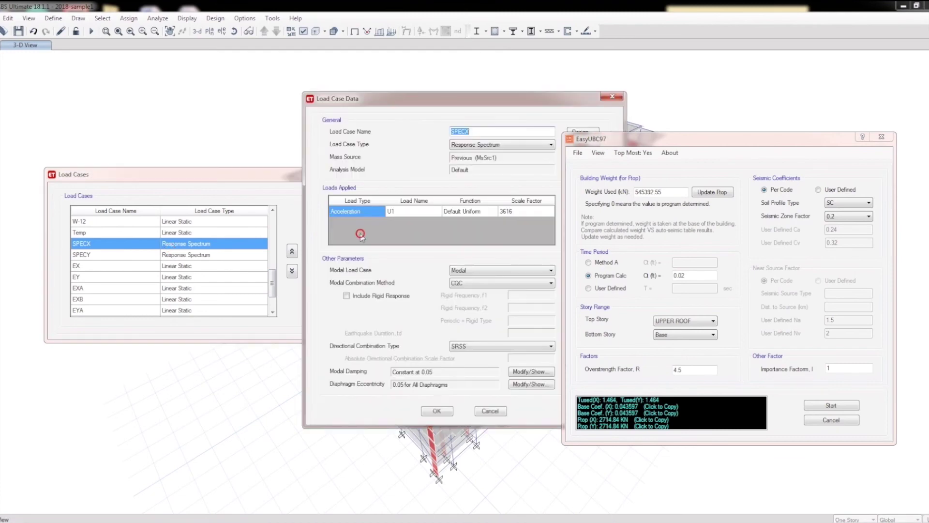
drag(470, 105, 270, 108)
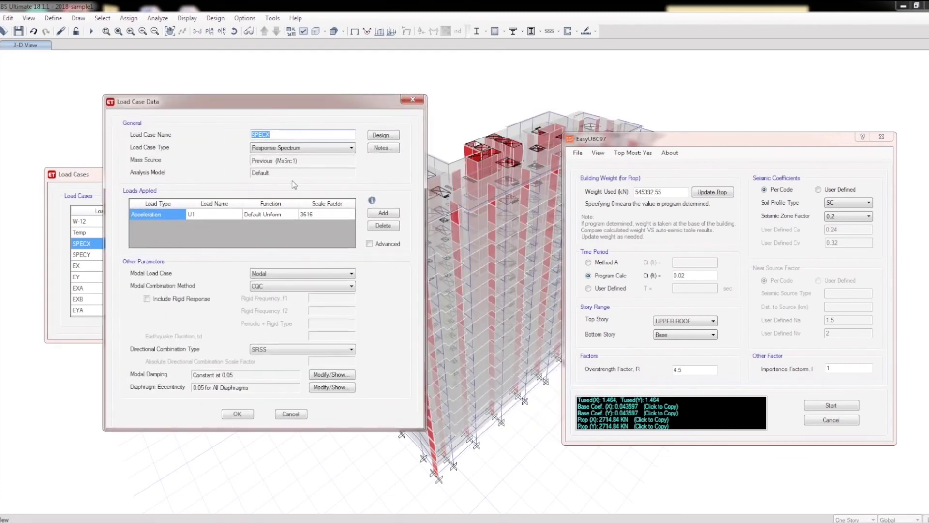
click(277, 216)
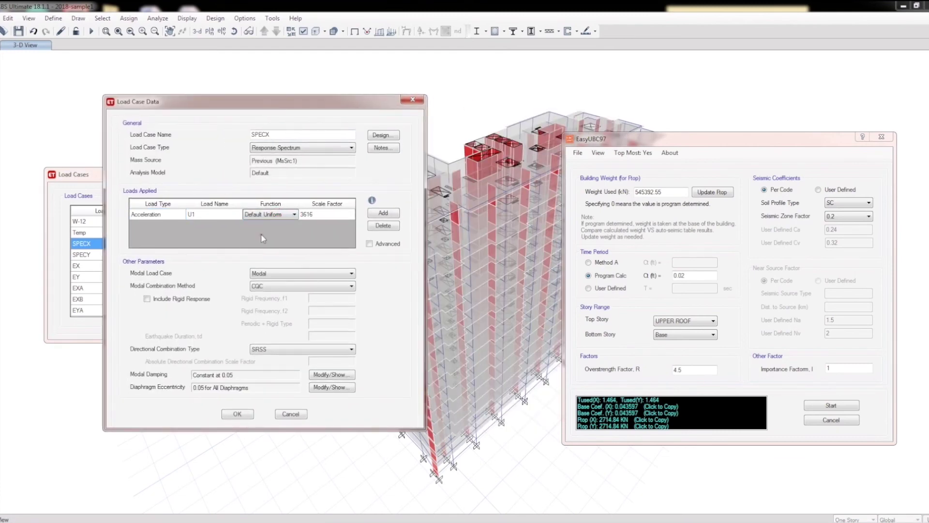
click(264, 214)
click(256, 228)
click(234, 414)
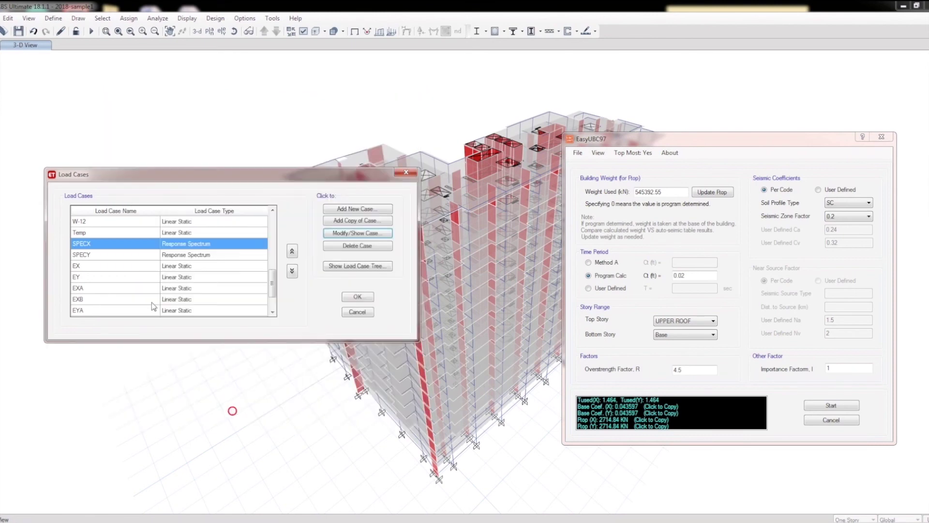
Set the SPECY load case function to Func1 as well and close the load cases list.
click(138, 256)
click(360, 234)
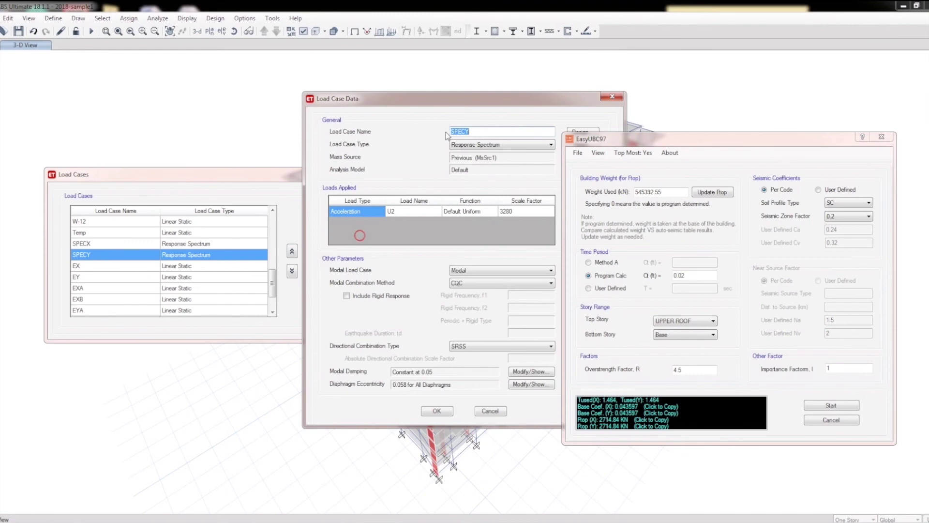
drag(447, 106, 241, 104)
click(263, 210)
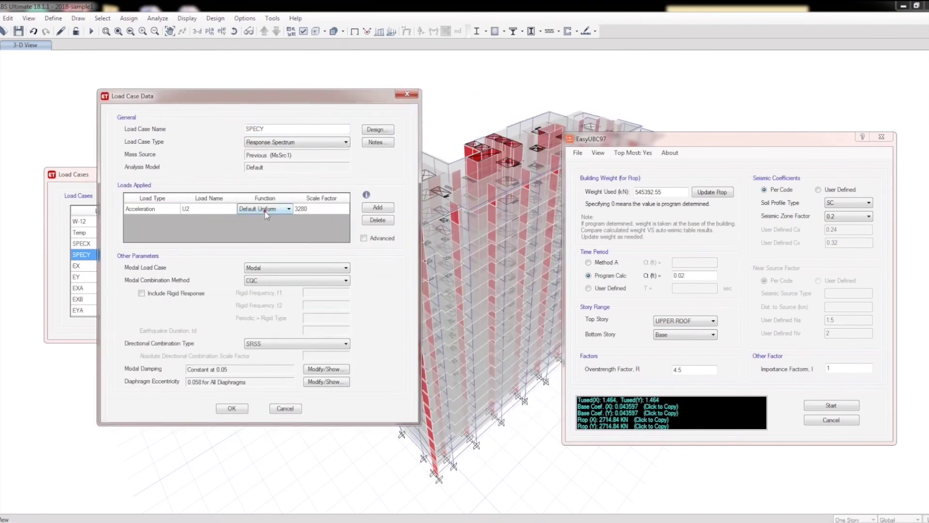
click(255, 224)
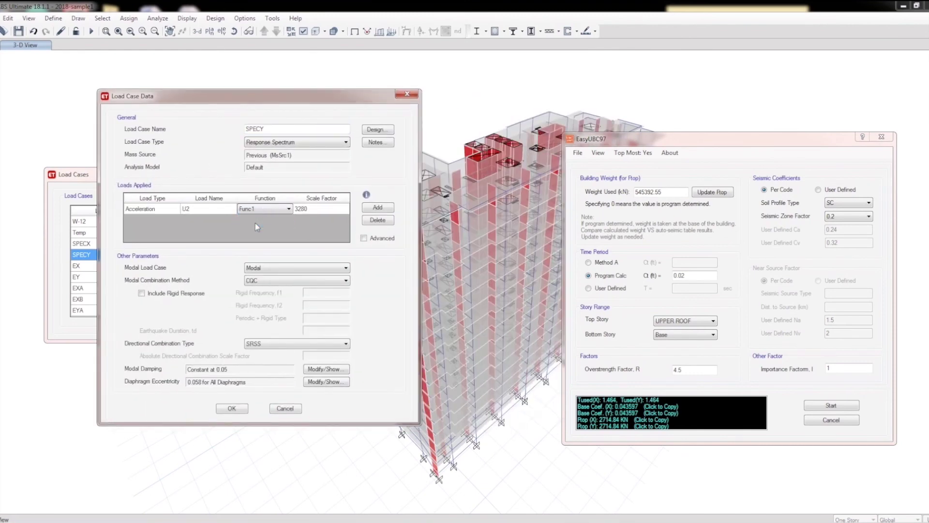
click(232, 409)
click(357, 297)
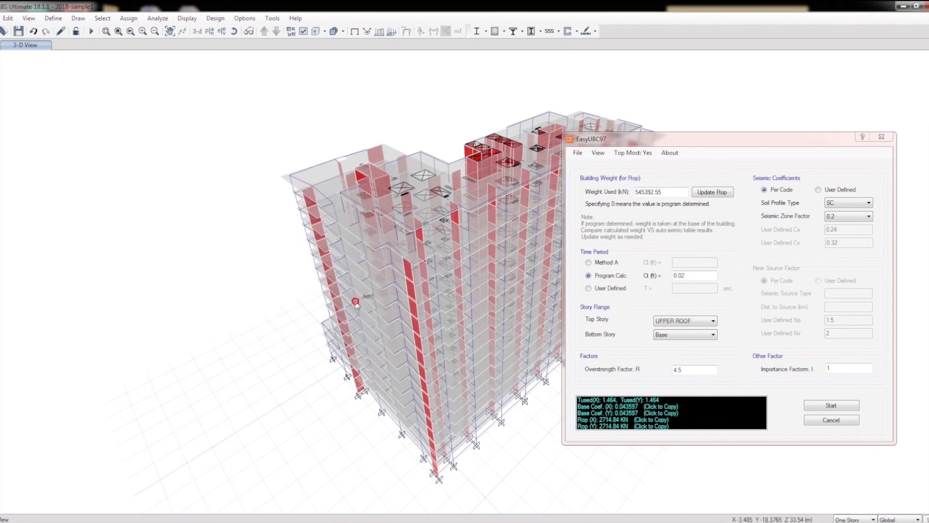
Export the EasyUBC97 hand calculation as a Word Calc file named UBC97-CALC.
drag(708, 137, 347, 93)
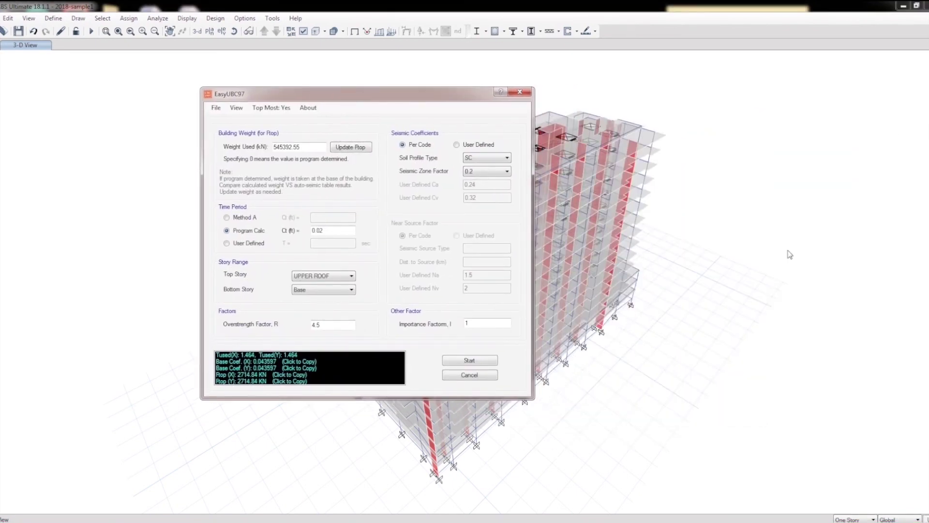
click(216, 109)
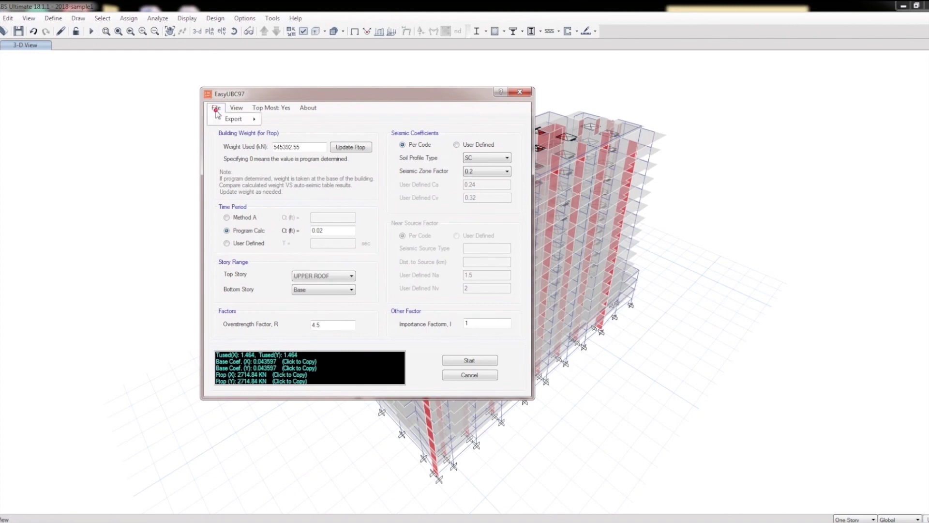
click(219, 118)
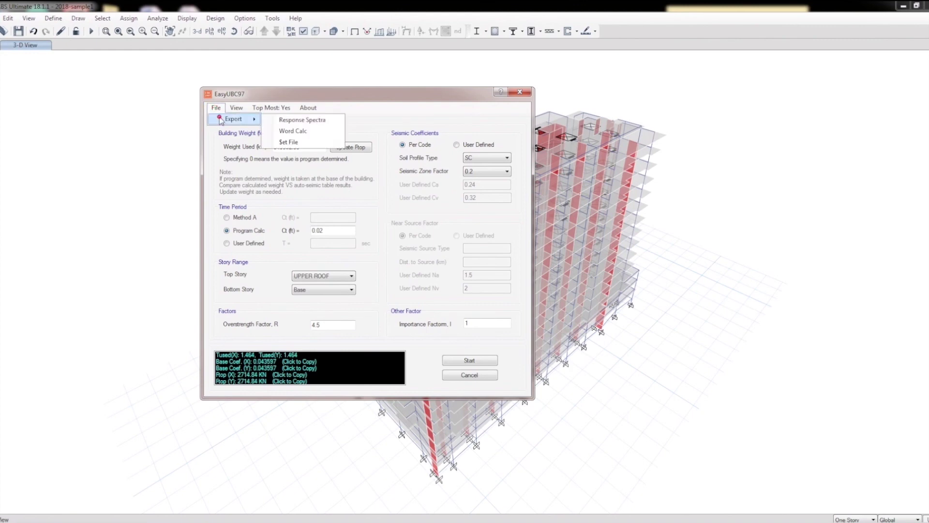
click(284, 131)
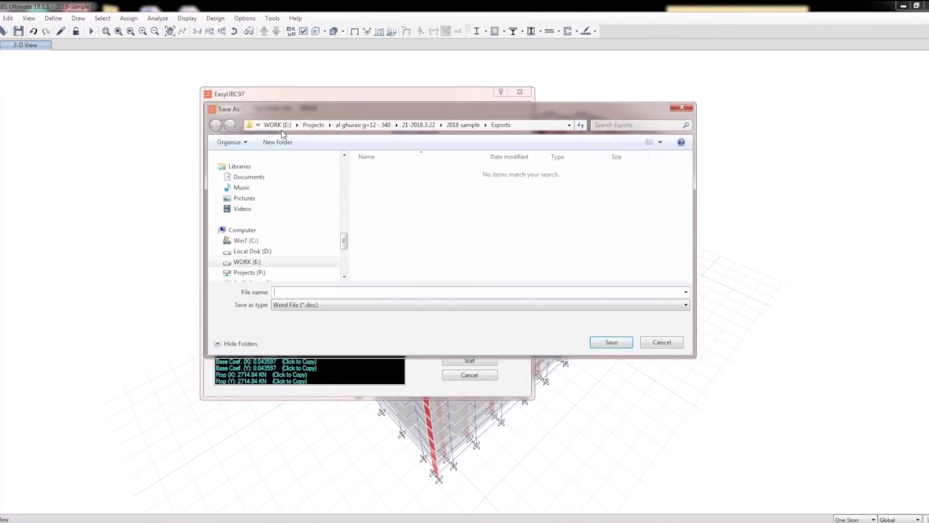
text(U)
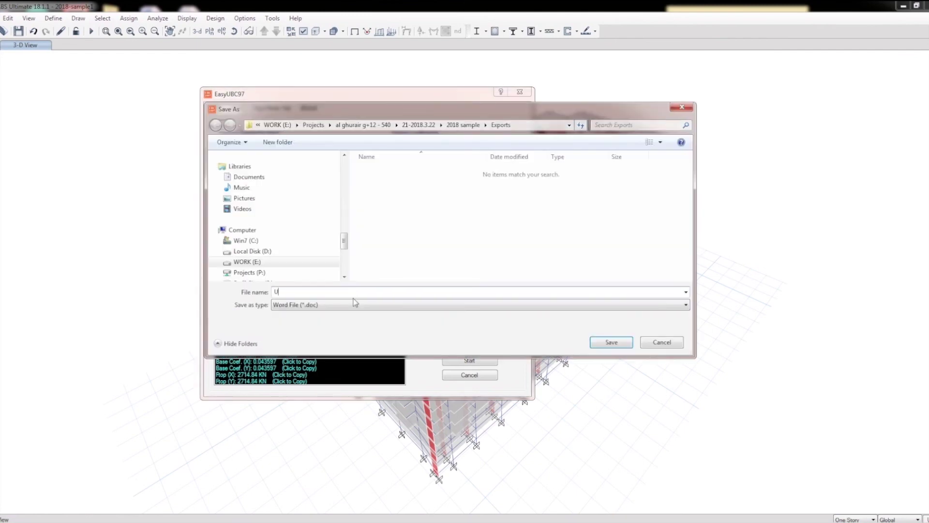
text(BC9)
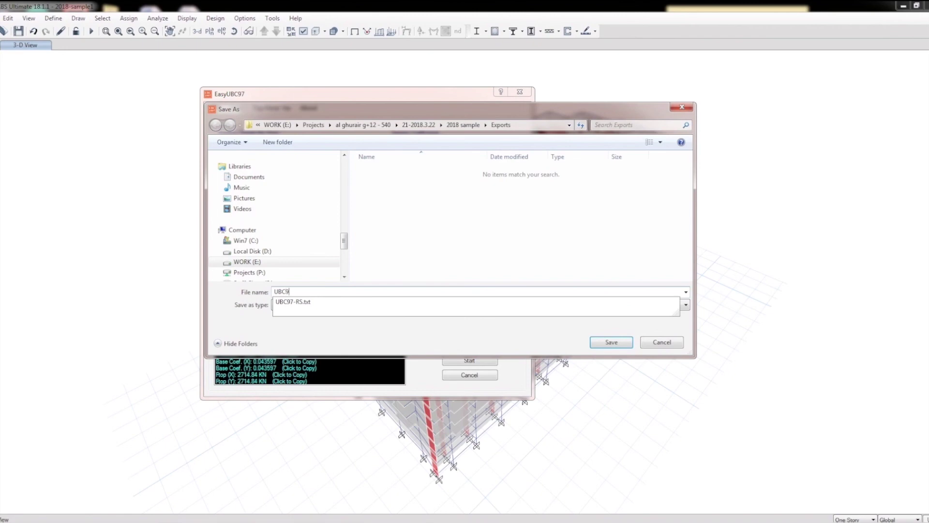
text(7-CALC)
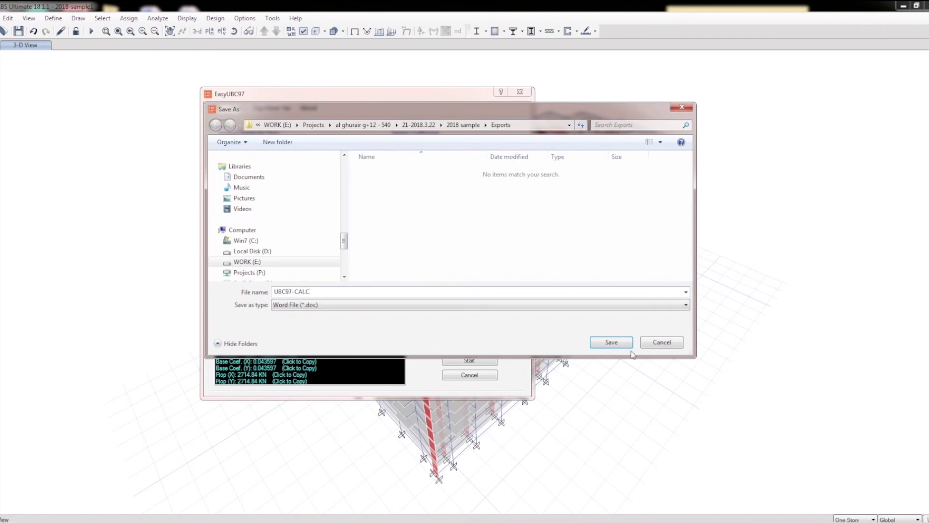
click(629, 347)
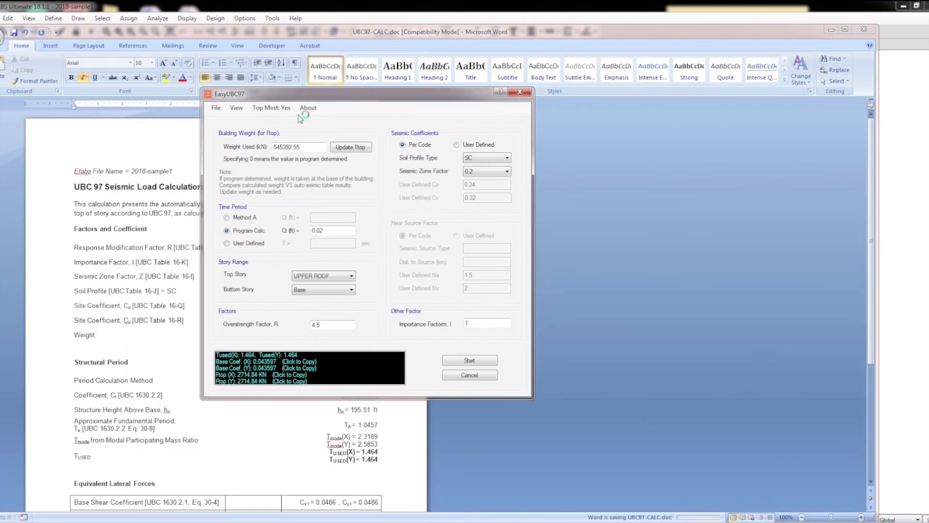
Set EasyUBC97 Top Most to No, view the UBC97-CALC report in Word, then close Word.
mouse_move(301, 99)
mouse_down()
mouse_move(505, 105)
mouse_move(621, 136)
mouse_up()
click(582, 147)
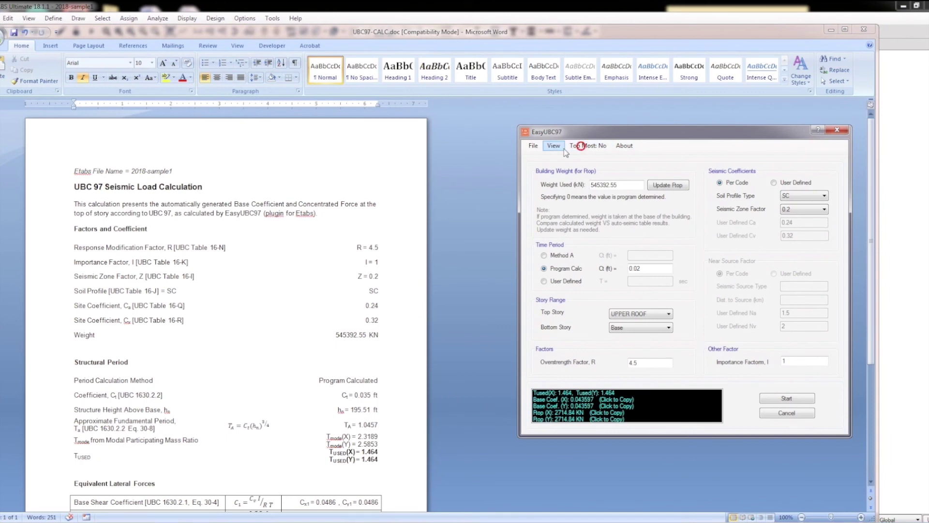
click(530, 33)
drag(871, 131, 871, 142)
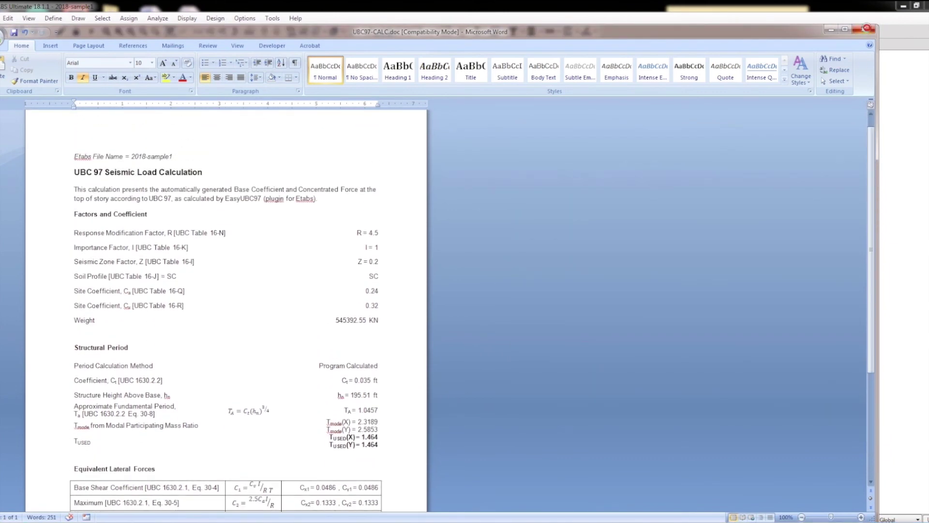
click(867, 31)
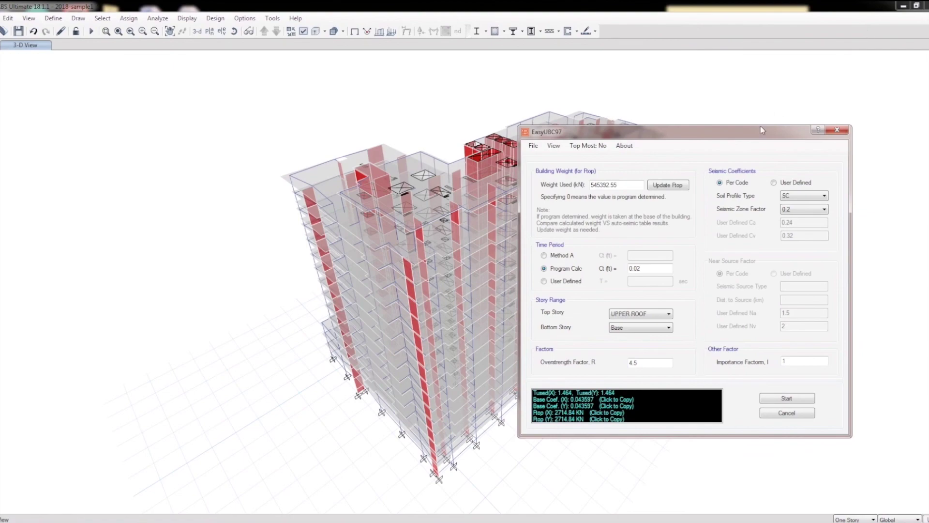
drag(744, 133, 529, 101)
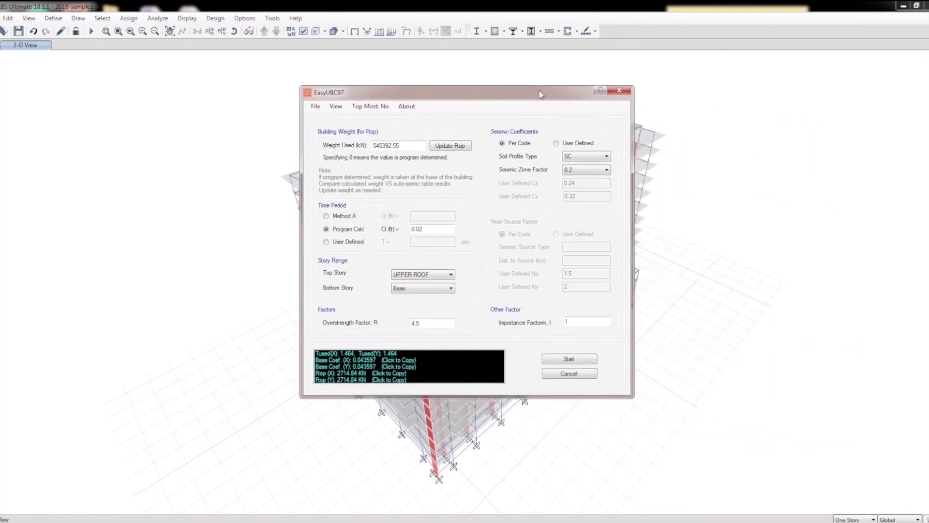